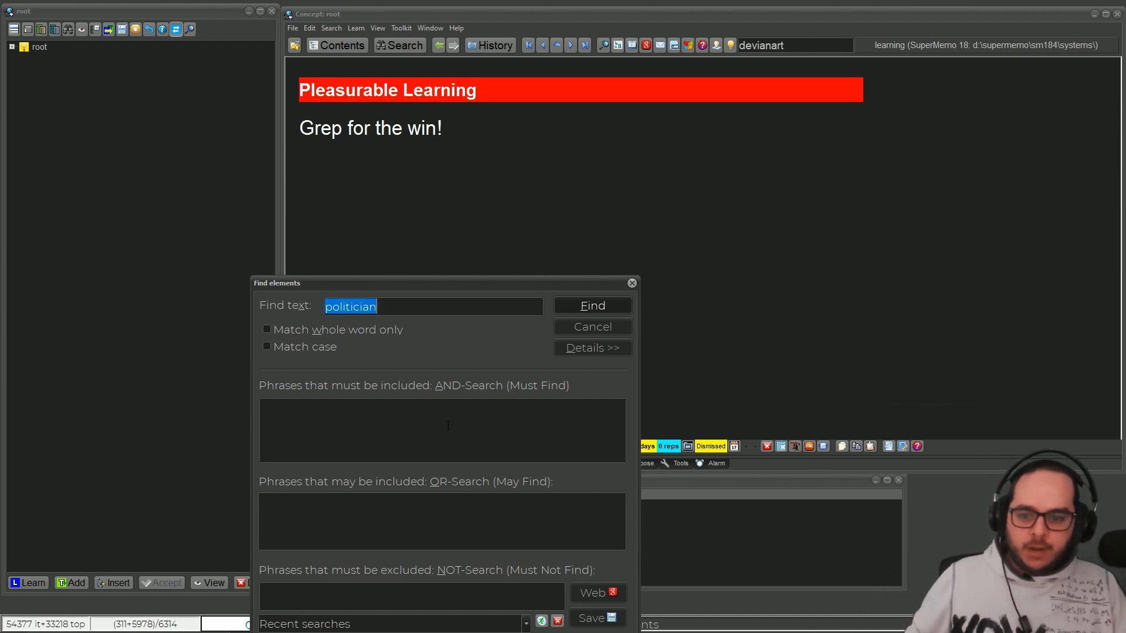
Step: Close the Find elements dialog without running a search
{"action": "left_click_drag", "start_coordinate": [475, 283], "coordinate": [515, 183]}
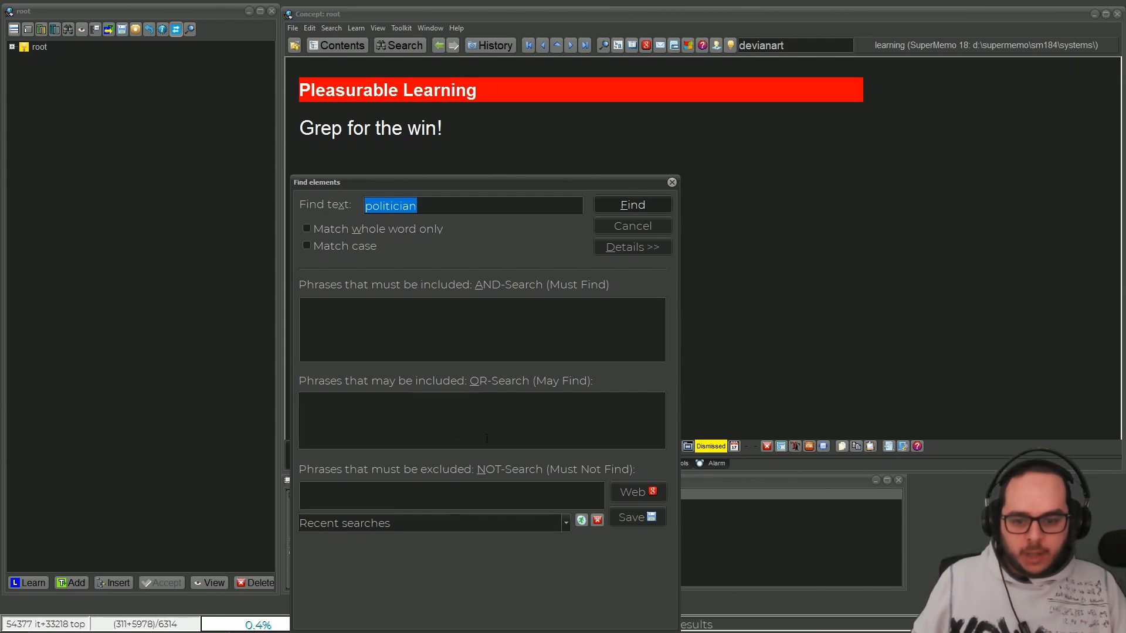
{"action": "left_click", "coordinate": [672, 183]}
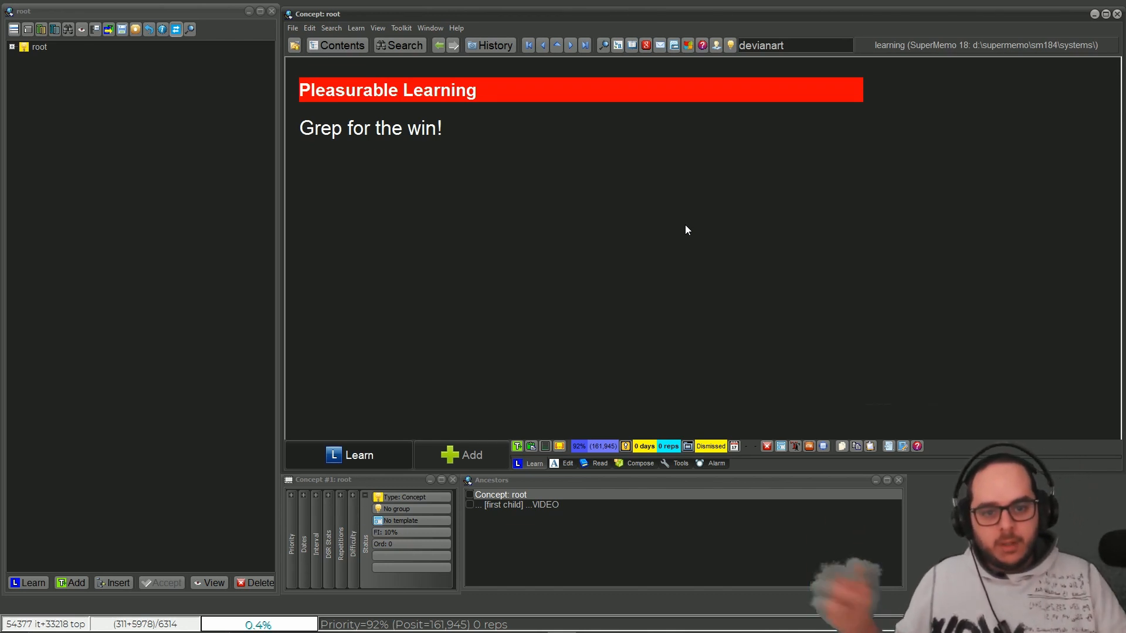
Step: Switch to the browser and open grepWin's GitHub releases page from the Download link in the wiki page's GrepWin section
{"action": "mouse_move", "coordinate": [641, 622]}
{"action": "left_click", "coordinate": [591, 620]}
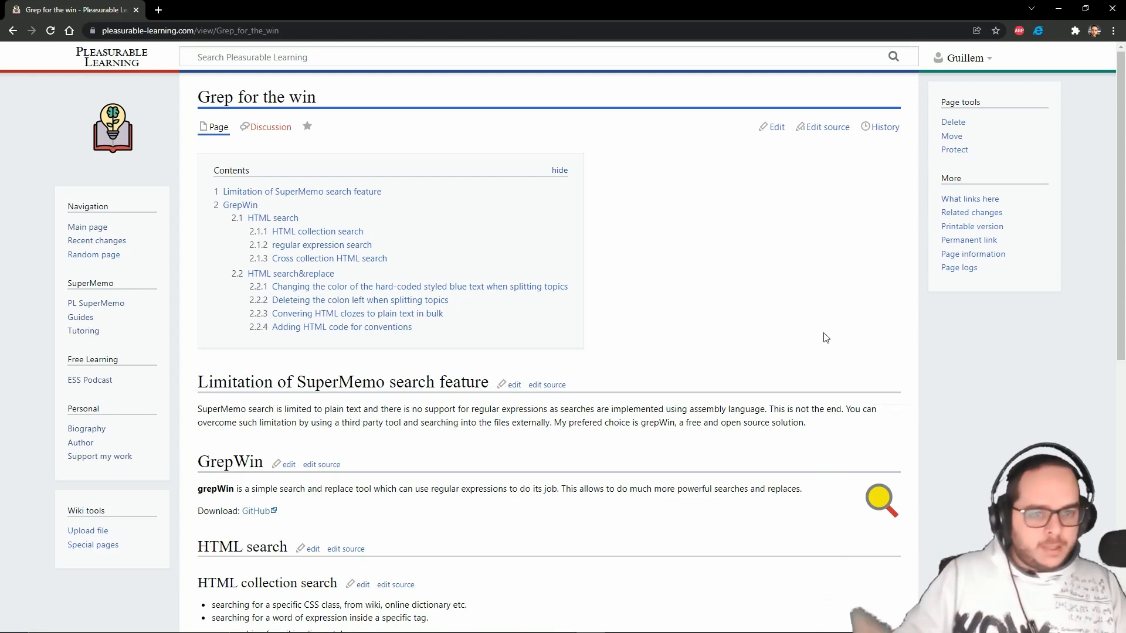
{"action": "scroll", "coordinate": [587, 307], "scroll_direction": "down", "scroll_amount": 3}
{"action": "scroll", "coordinate": [449, 349], "scroll_direction": "up", "scroll_amount": 3}
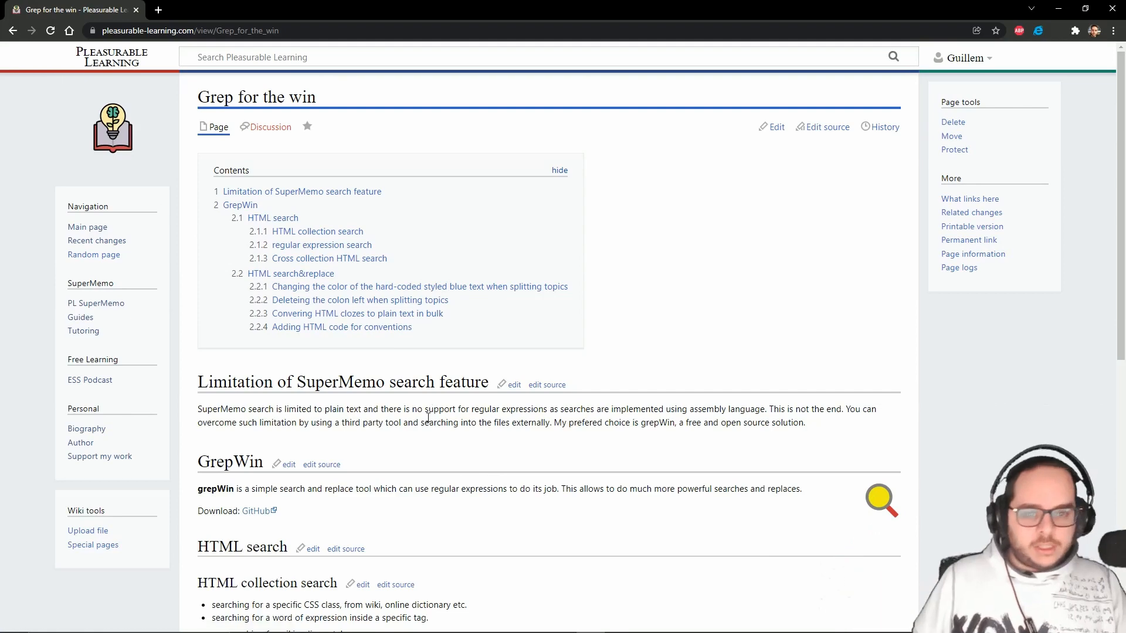
{"action": "scroll", "coordinate": [430, 408], "scroll_direction": "down", "scroll_amount": 4}
{"action": "middle_click", "coordinate": [258, 277]}
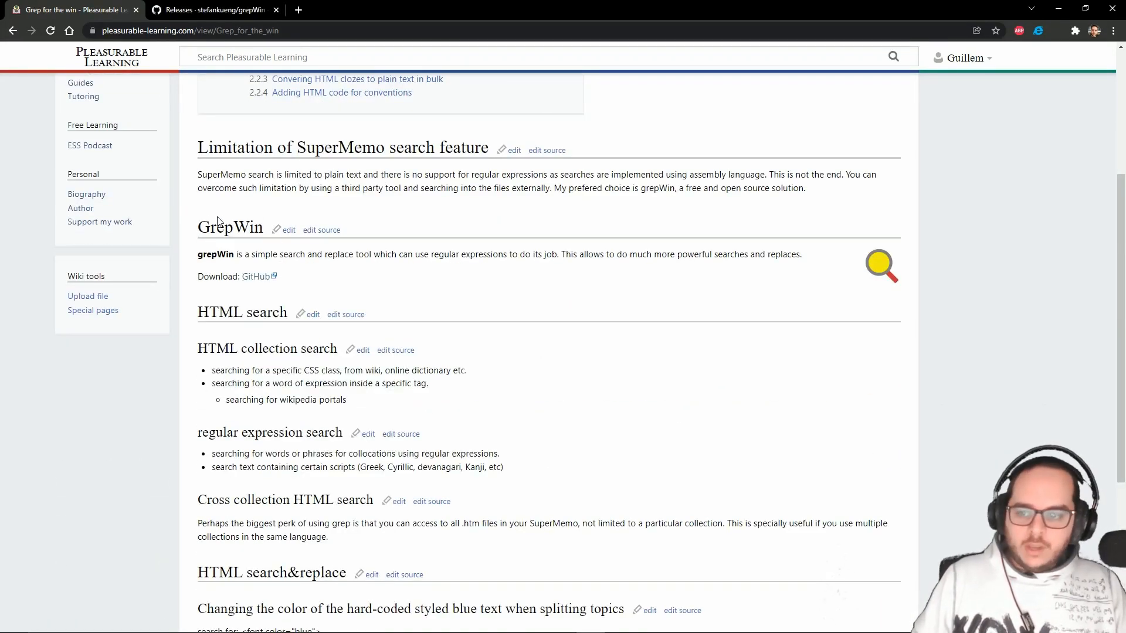
{"action": "left_click_drag", "start_coordinate": [232, 229], "coordinate": [197, 231]}
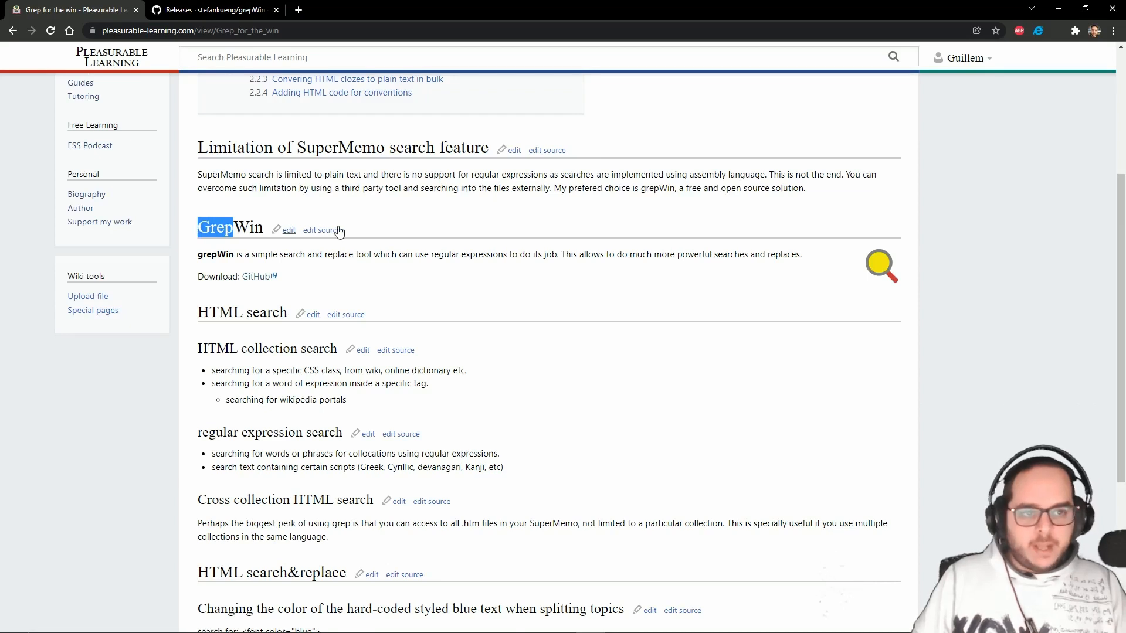
{"action": "left_click", "coordinate": [193, 7]}
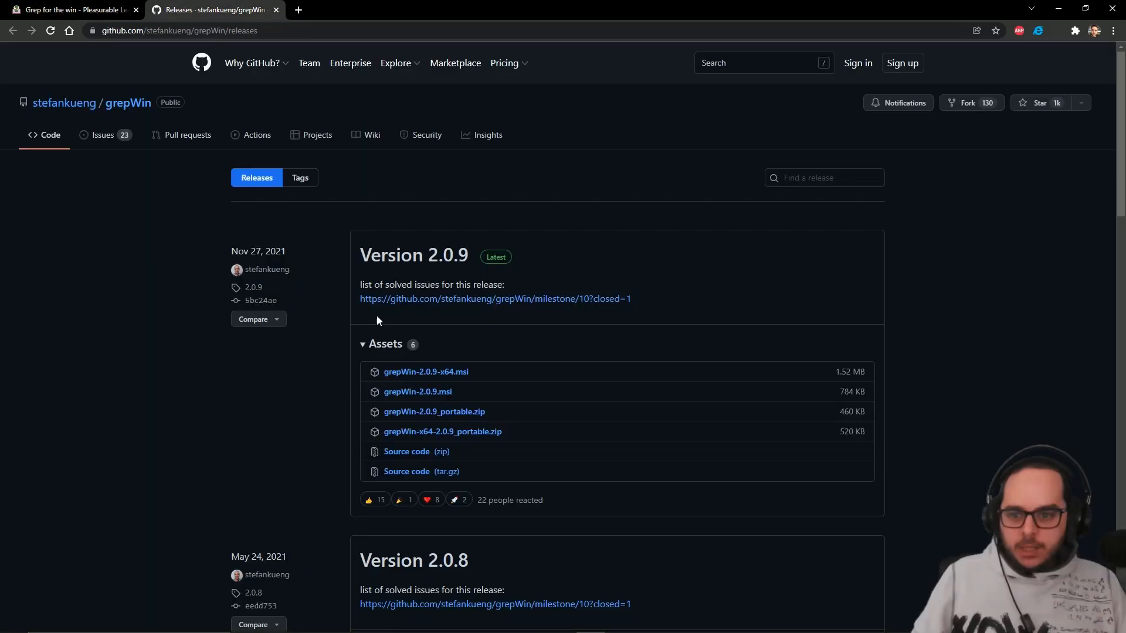
Step: Download grepWin-2.0.9-x64.msi, accept the license agreement and start the installation with default options
{"action": "left_click", "coordinate": [429, 375]}
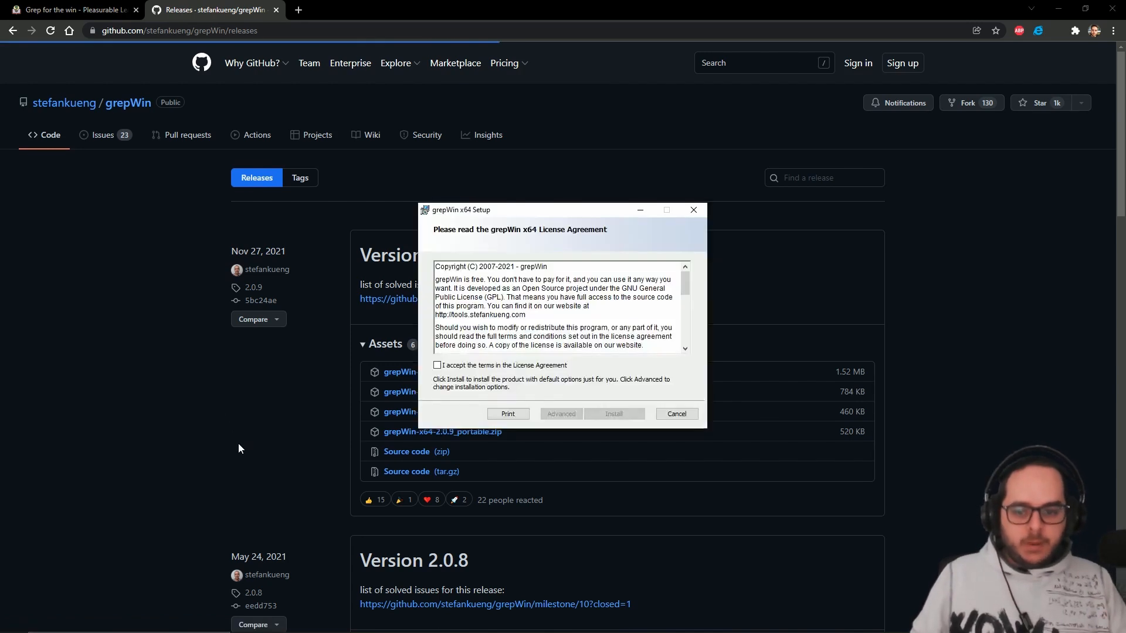
{"action": "left_click", "coordinate": [467, 365]}
{"action": "left_click", "coordinate": [620, 413]}
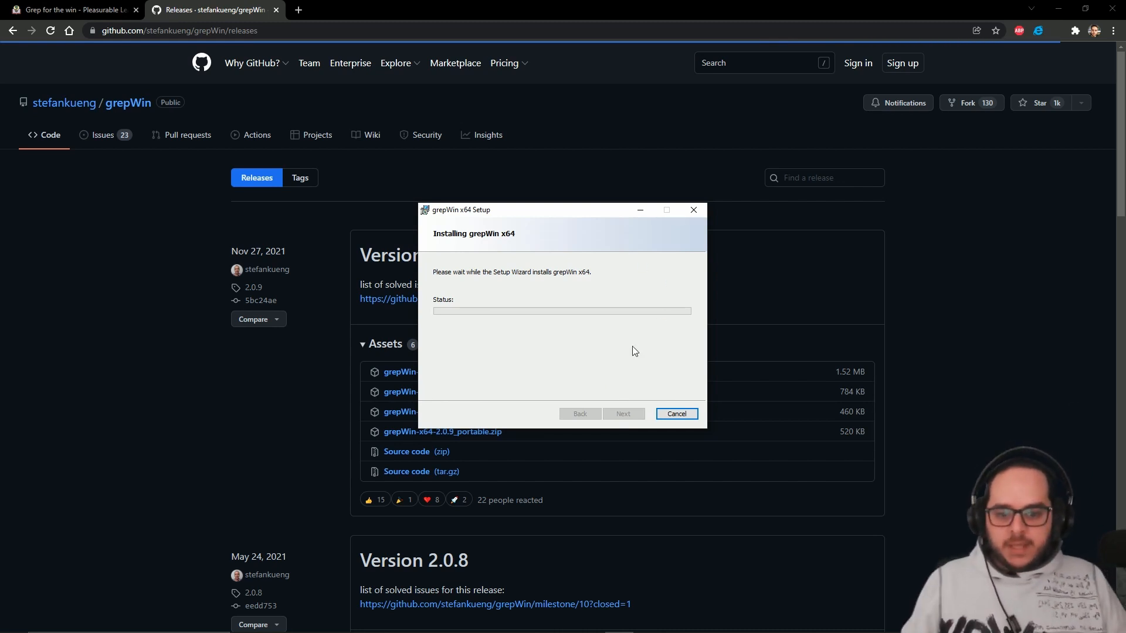
Step: Close the GitHub releases page and move the grepWin setup window off the wiki page
{"action": "left_click", "coordinate": [276, 10]}
{"action": "scroll", "coordinate": [545, 355], "scroll_direction": "down", "scroll_amount": 2}
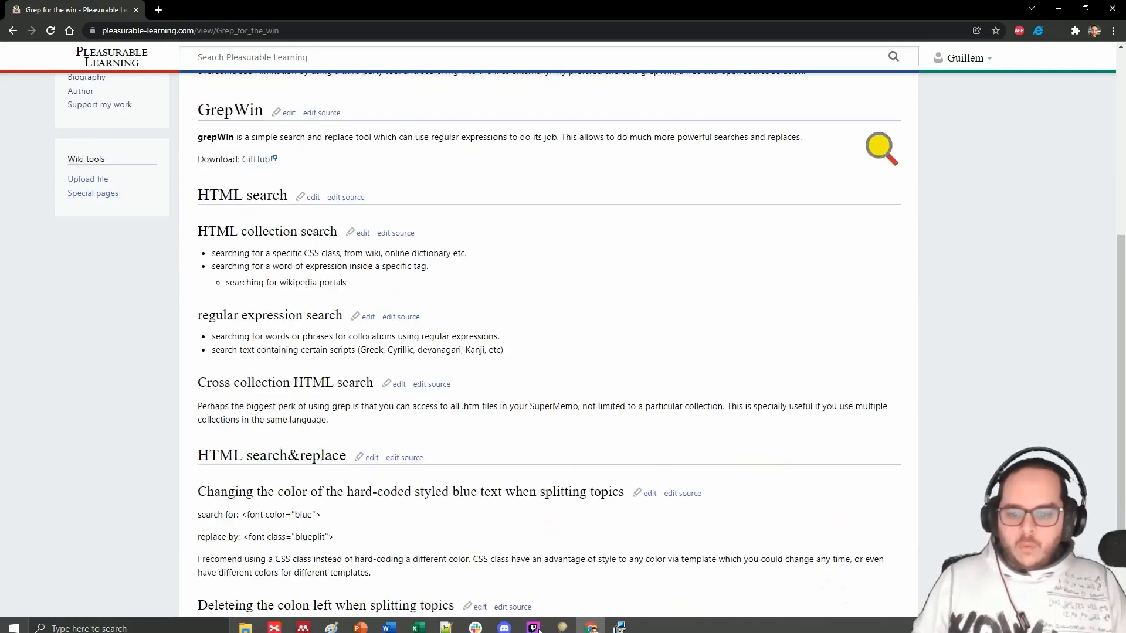
{"action": "left_click", "coordinate": [619, 628]}
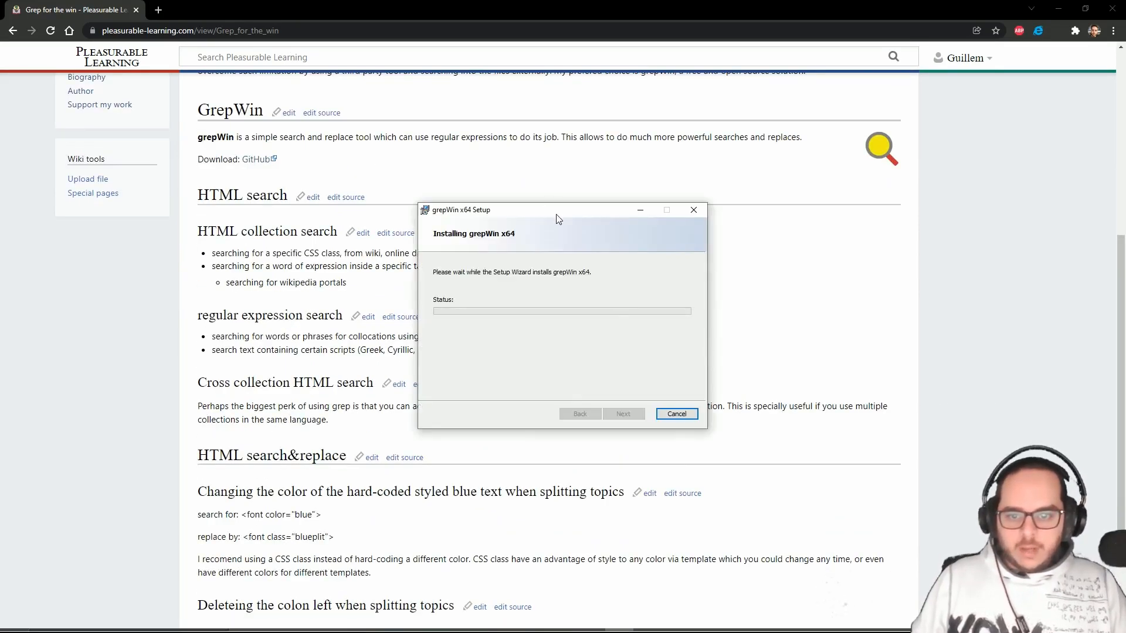
{"action": "left_click_drag", "start_coordinate": [557, 219], "coordinate": [1125, 375]}
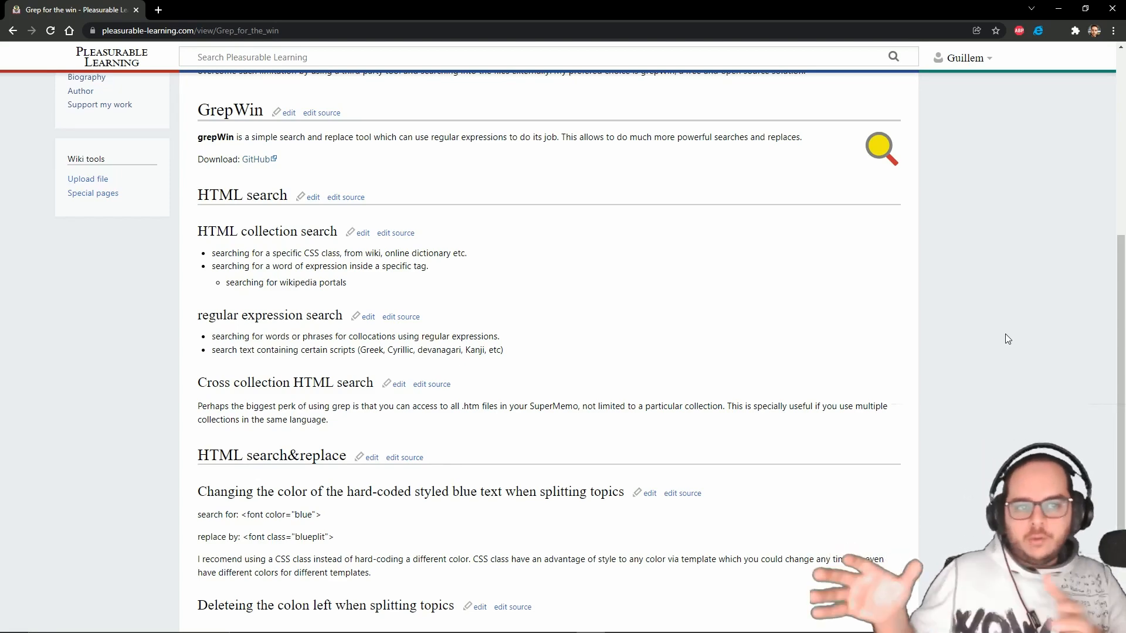
{"action": "scroll", "coordinate": [1008, 249], "scroll_direction": "down", "scroll_amount": 1}
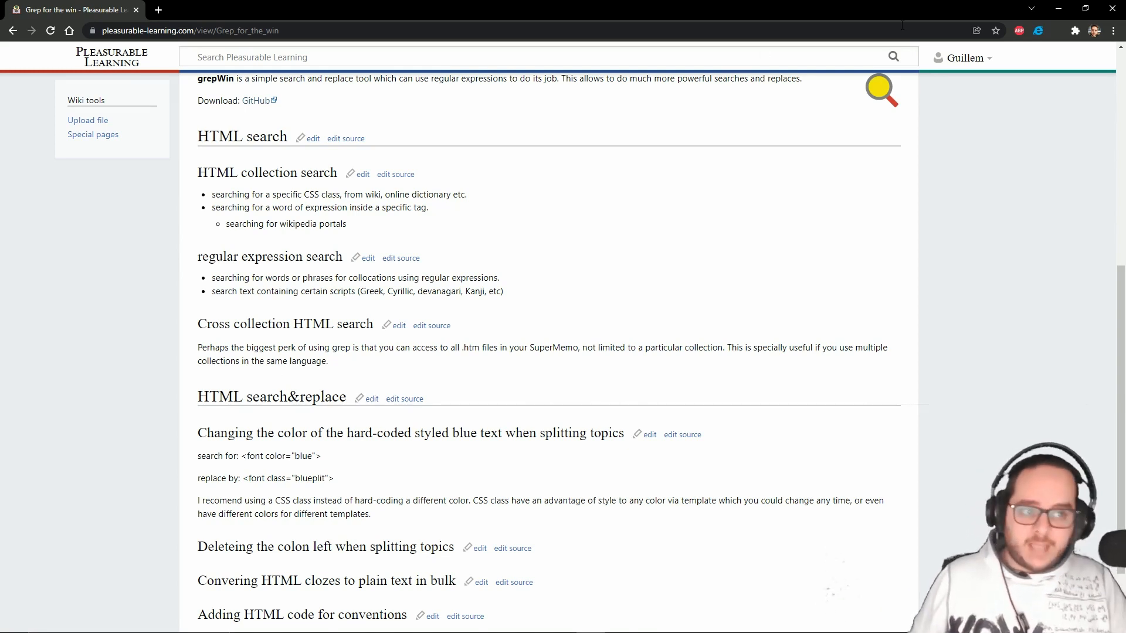
Step: Return to SuperMemo, browse to the D:\ root in the collection-opening dialog to view its folders, and close the dialog
{"action": "left_click", "coordinate": [1058, 8]}
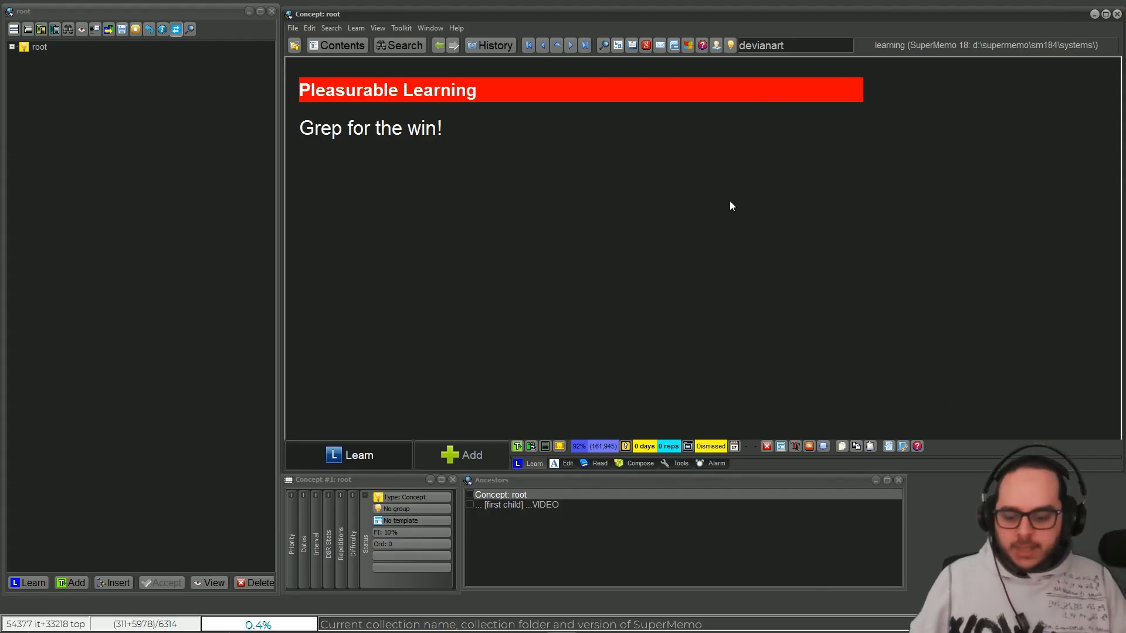
{"action": "key", "text": "ctrl+o"}
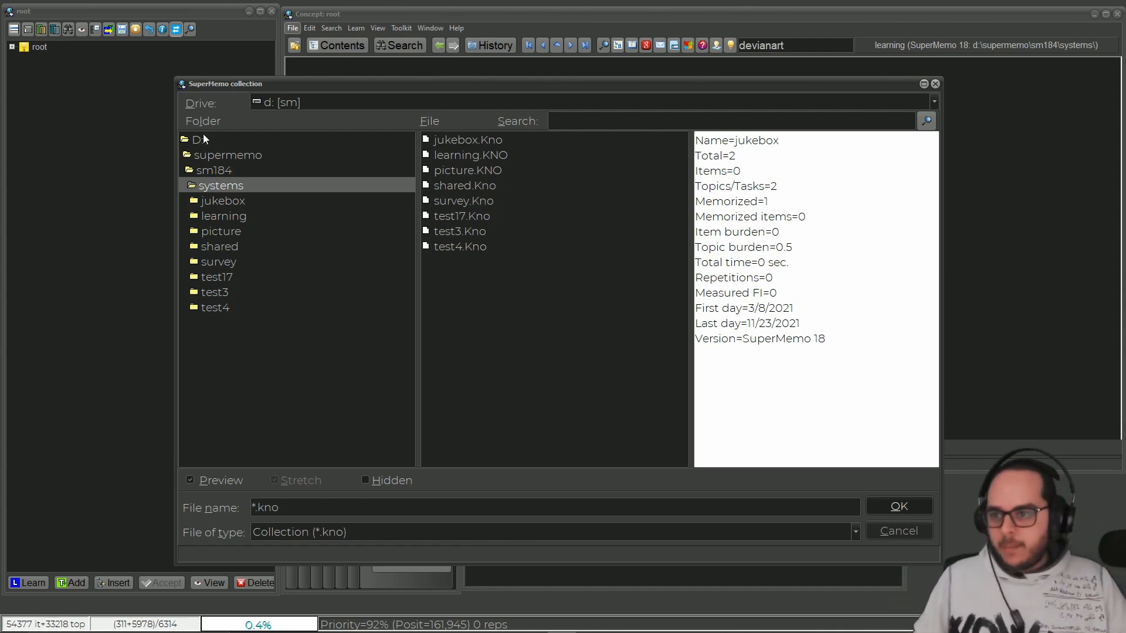
{"action": "double_click", "coordinate": [188, 139]}
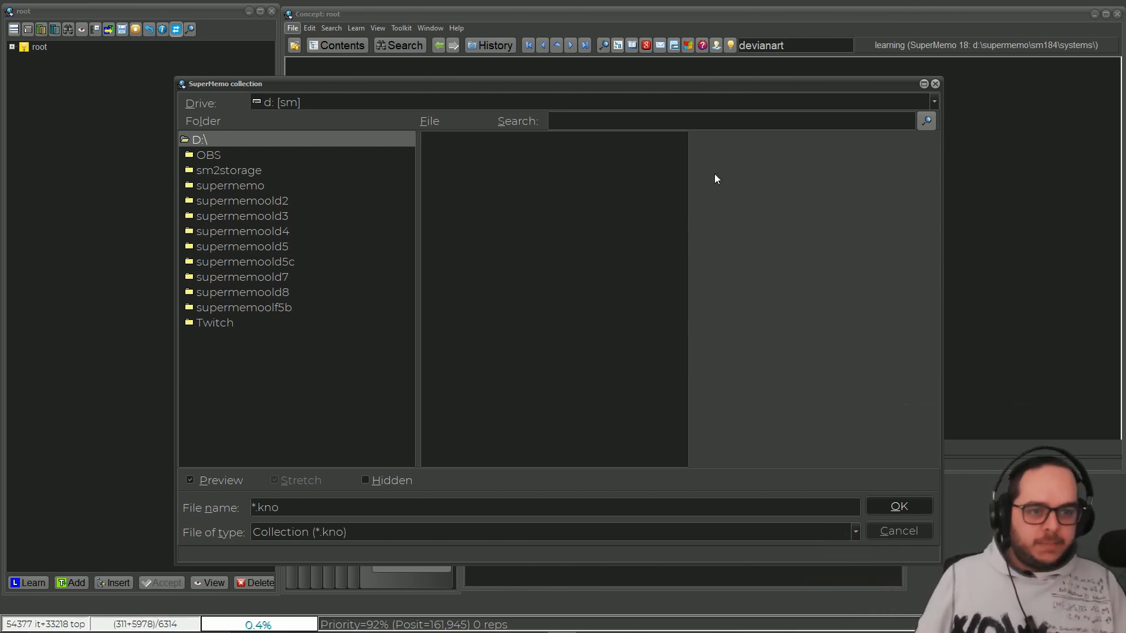
{"action": "left_click", "coordinate": [934, 83]}
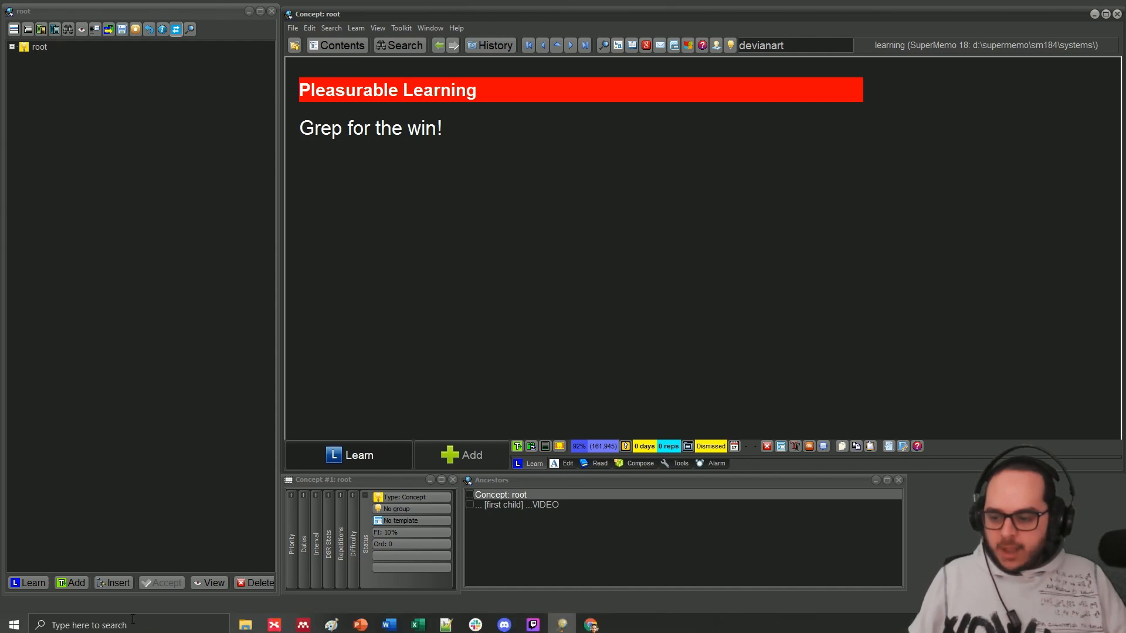
Step: Launch grepWin and move its window aside so the SuperMemo element's title text is uncovered
{"action": "left_click", "coordinate": [160, 629]}
{"action": "type", "text": "grep"}
{"action": "key", "text": "Return"}
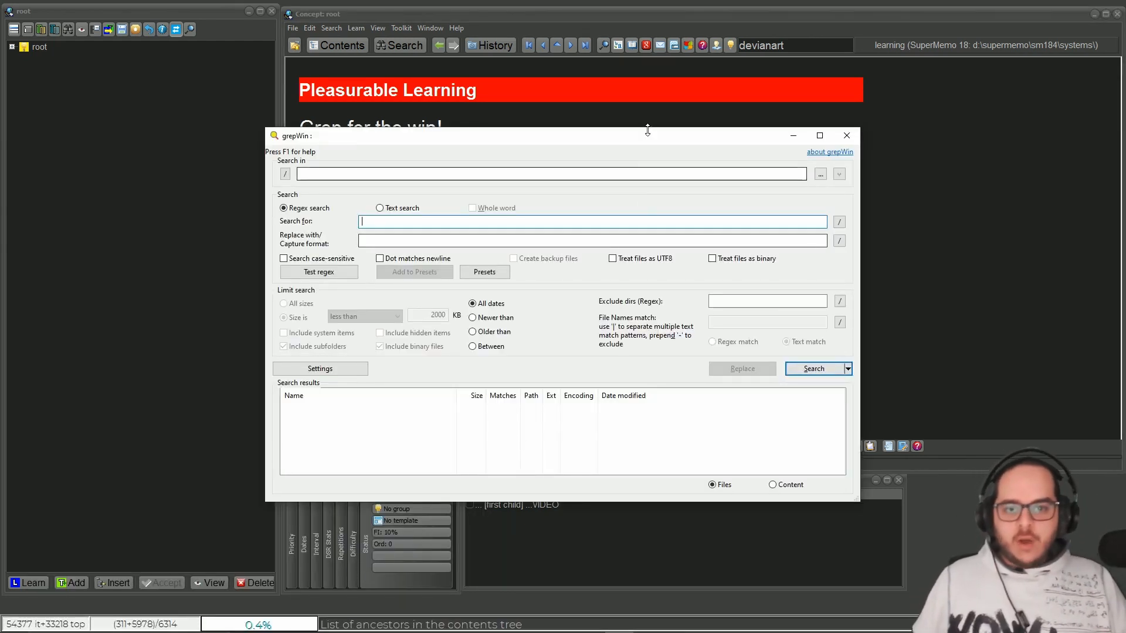
{"action": "left_click_drag", "start_coordinate": [647, 142], "coordinate": [881, 126]}
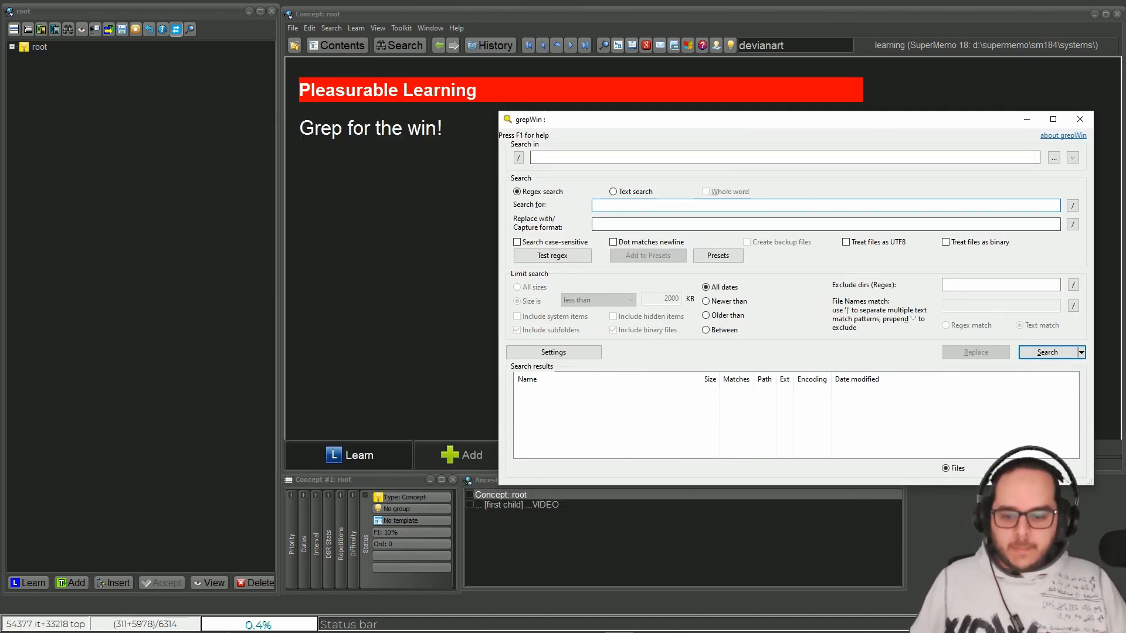
Step: Look up the search string <font color="blue"> in the wiki page's section on recoloring hard-coded blue text, and return to SuperMemo
{"action": "left_click", "coordinate": [617, 623]}
{"action": "left_click", "coordinate": [591, 623]}
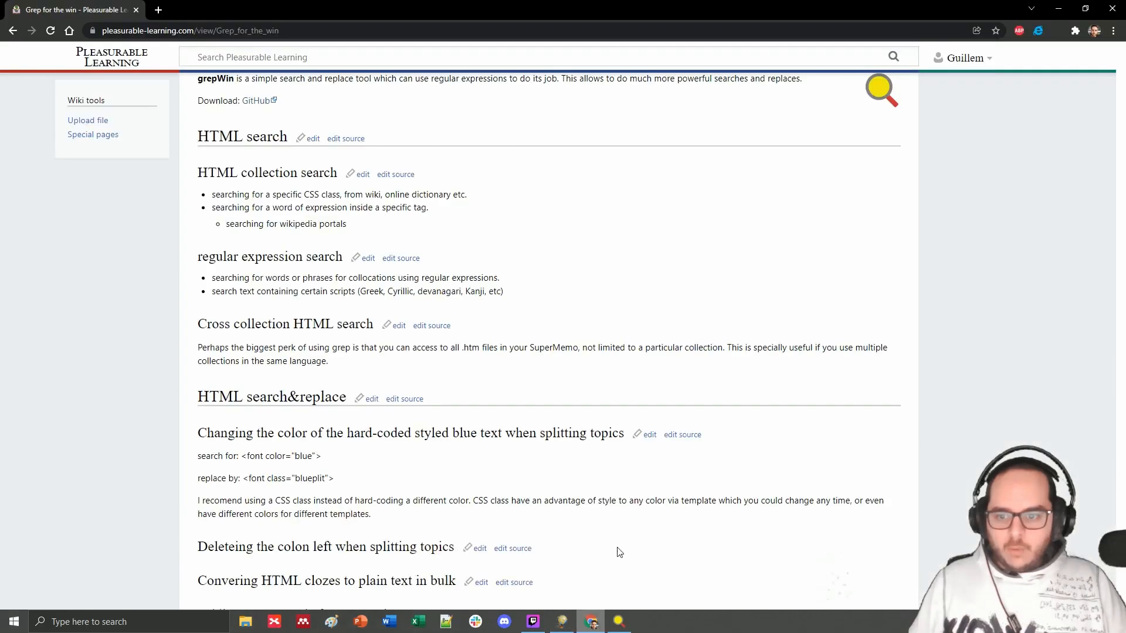
{"action": "scroll", "coordinate": [635, 226], "scroll_direction": "down", "scroll_amount": 2}
{"action": "left_click_drag", "start_coordinate": [247, 365], "coordinate": [350, 359]}
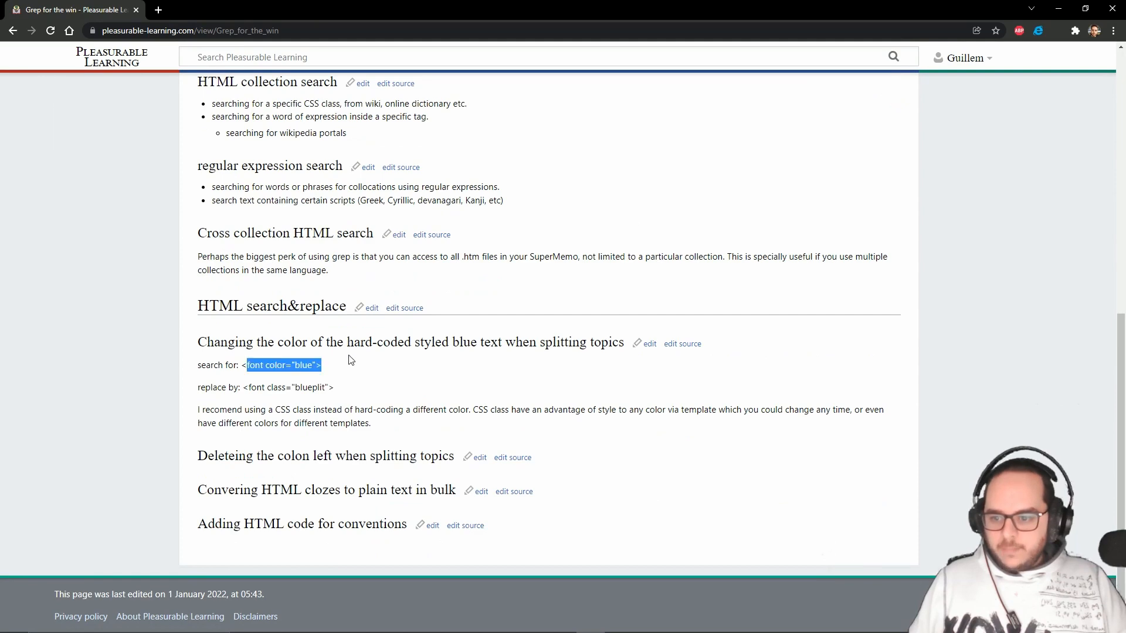
{"action": "left_click", "coordinate": [285, 382]}
{"action": "left_click_drag", "start_coordinate": [244, 364], "coordinate": [325, 362]}
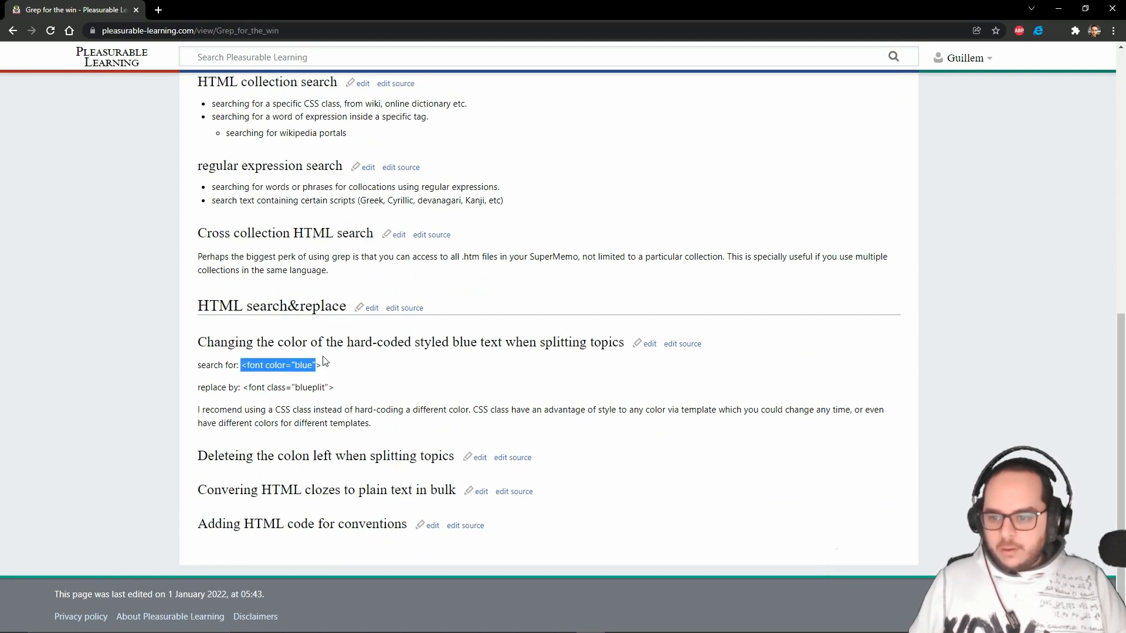
{"action": "left_click", "coordinate": [1057, 8]}
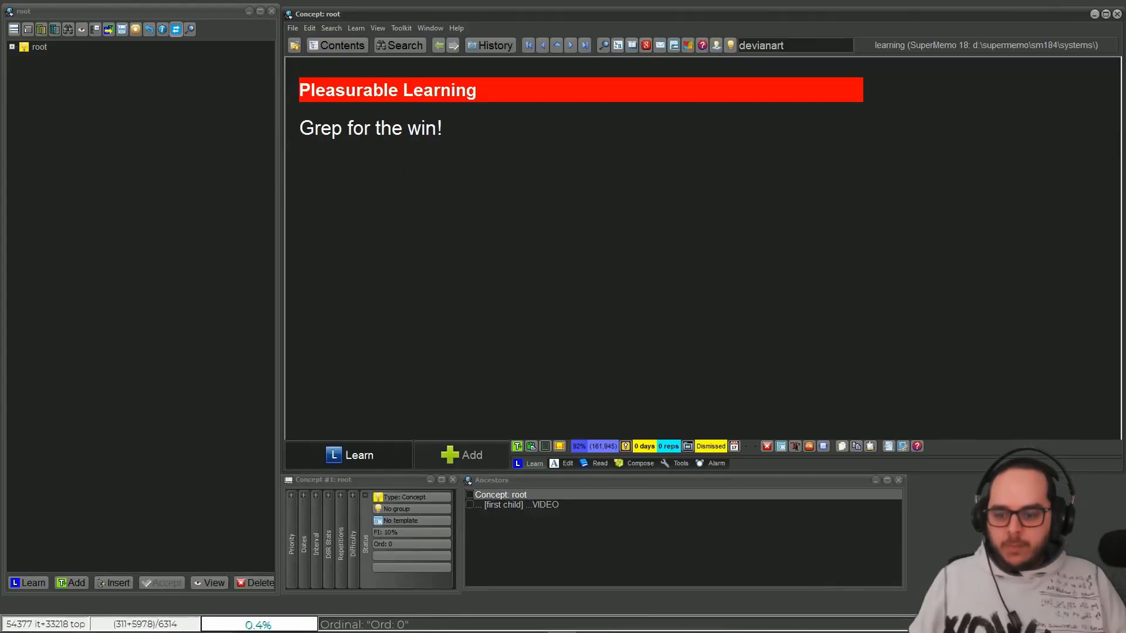
Step: Launch Internet Explorer for the Wikipedia Memory article and split that article into topics in SuperMemo
{"action": "left_click", "coordinate": [130, 621]}
{"action": "type", "text": "ie"}
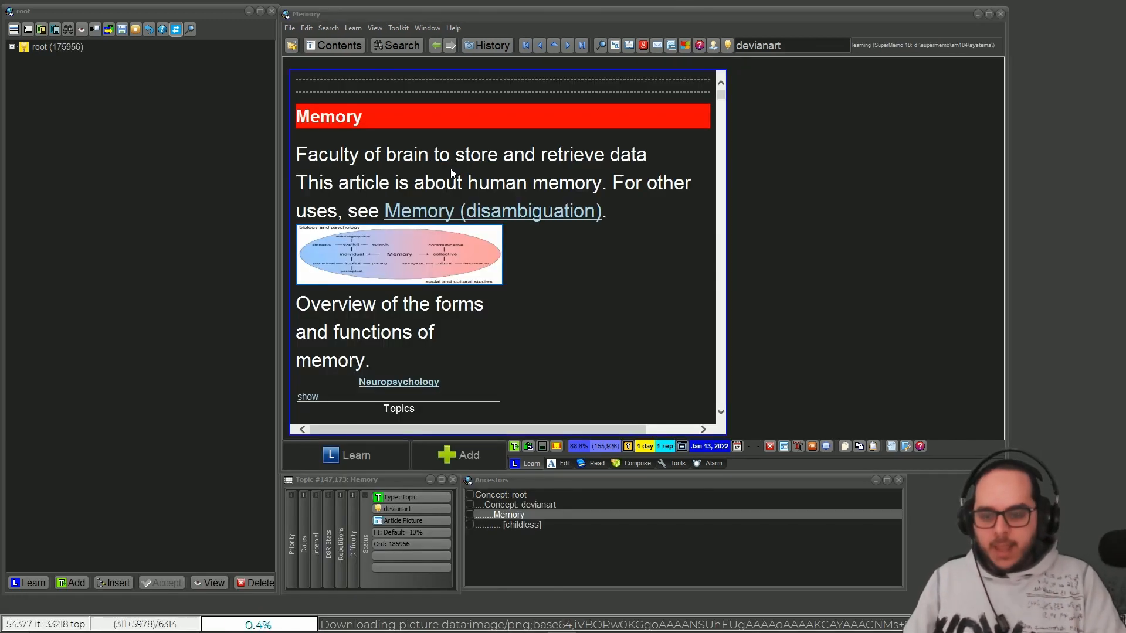
{"action": "key", "text": "ctrl+Return"}
{"action": "type", "text": "sp"}
{"action": "key", "text": "Return"}
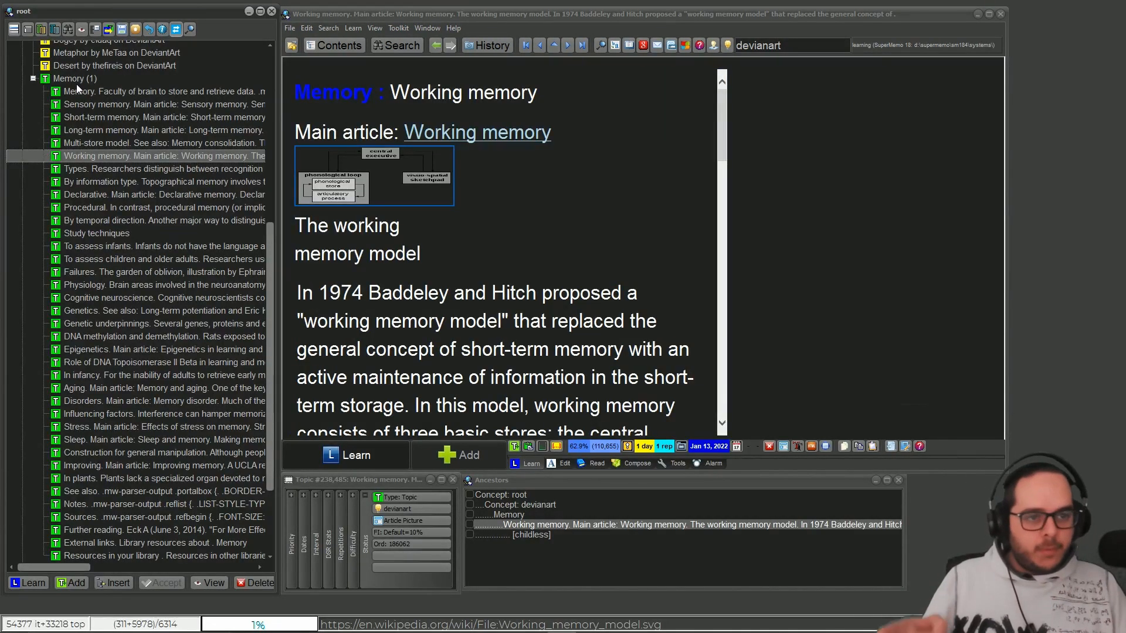
Step: Examine the blue "Memory :" prefix of the Working memory topic and its font tag in the HTML source, and close the source
{"action": "left_click_drag", "start_coordinate": [391, 94], "coordinate": [281, 98]}
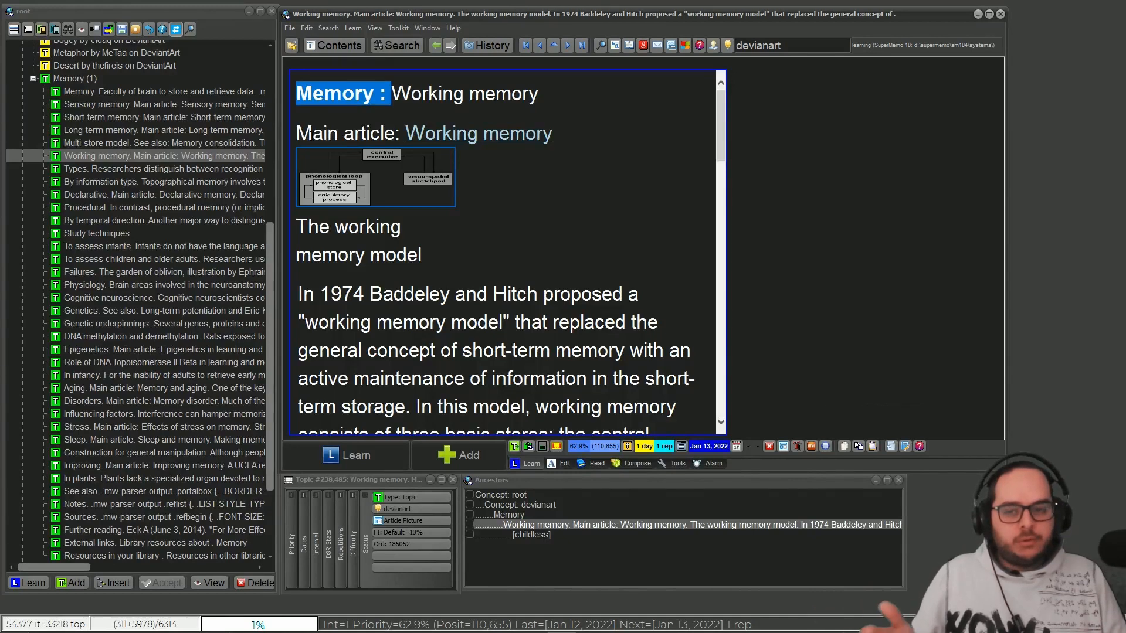
{"action": "key", "text": "Escape"}
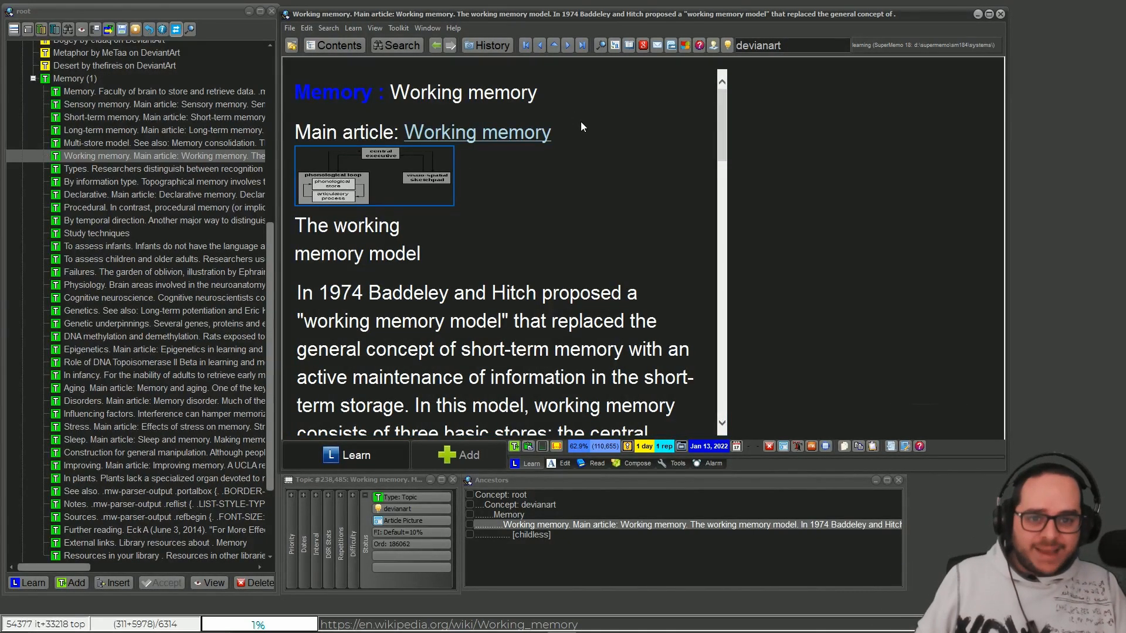
{"action": "double_click", "coordinate": [374, 86]}
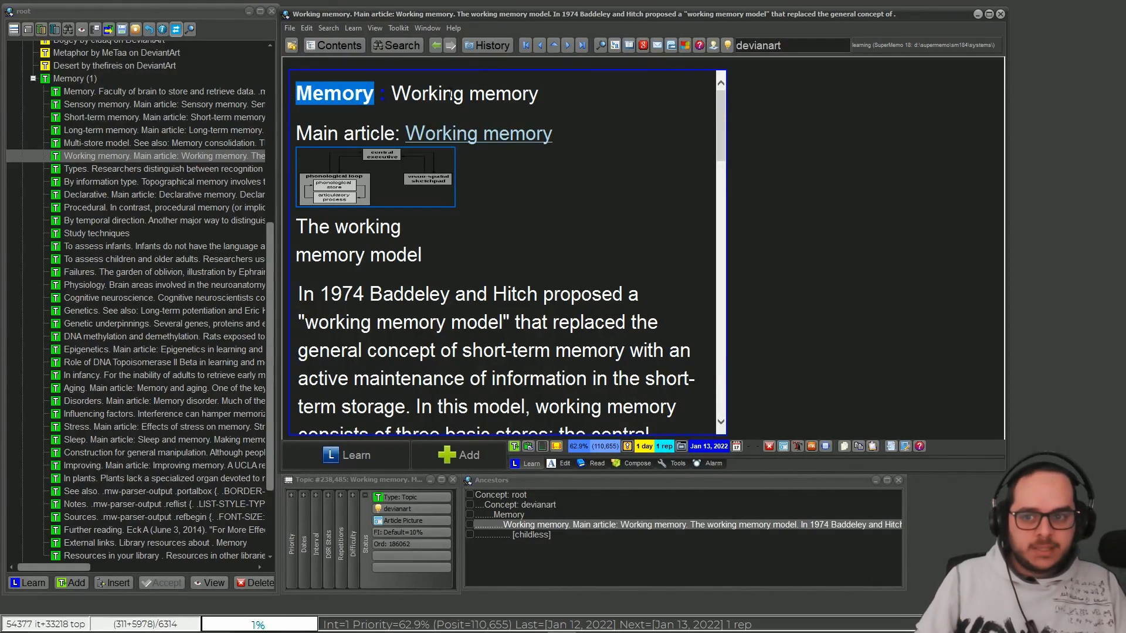
{"action": "key", "text": "shift+F9"}
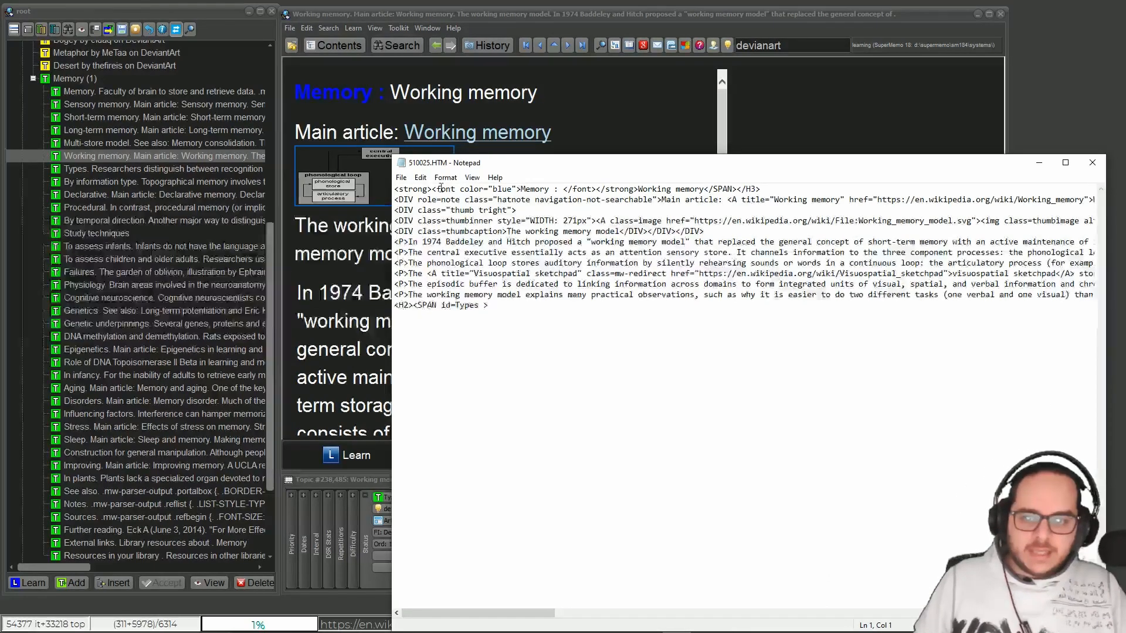
{"action": "left_click_drag", "start_coordinate": [432, 188], "coordinate": [521, 189]}
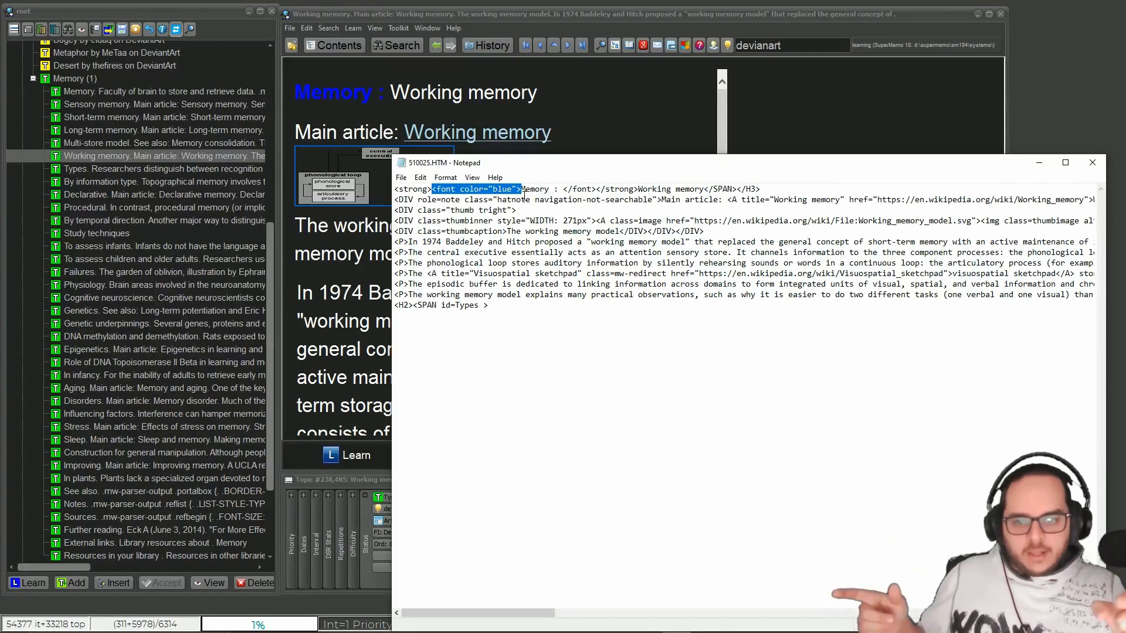
{"action": "left_click", "coordinate": [1092, 163]}
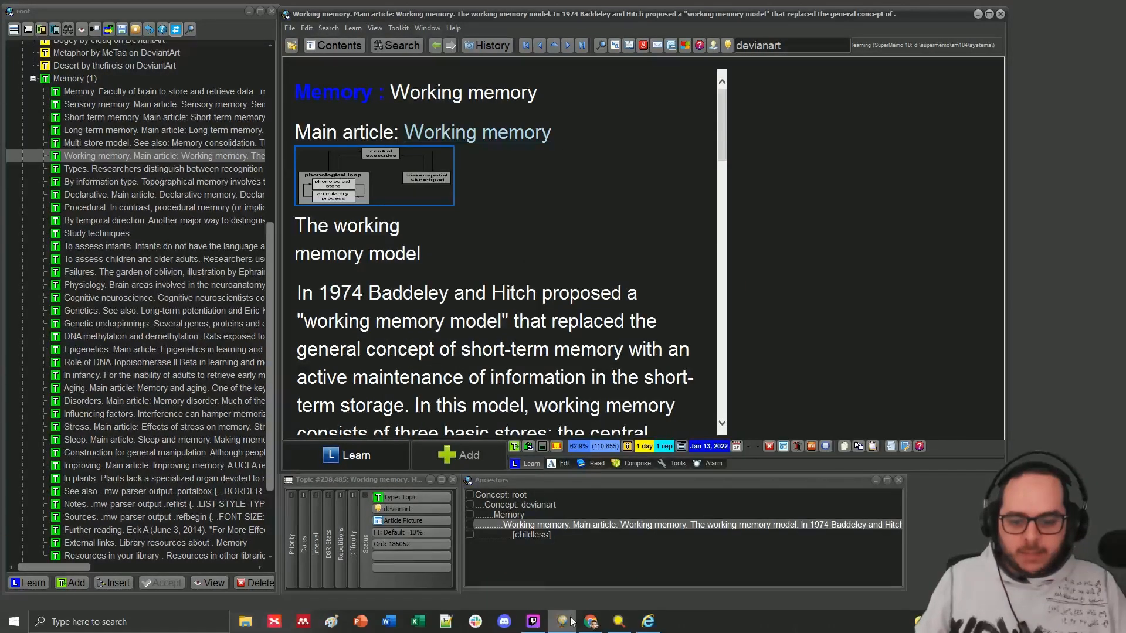
Step: Switch to grepWin and set its search folder to D:\supermemo\SM184\systems\learning\elements
{"action": "left_click", "coordinate": [619, 622]}
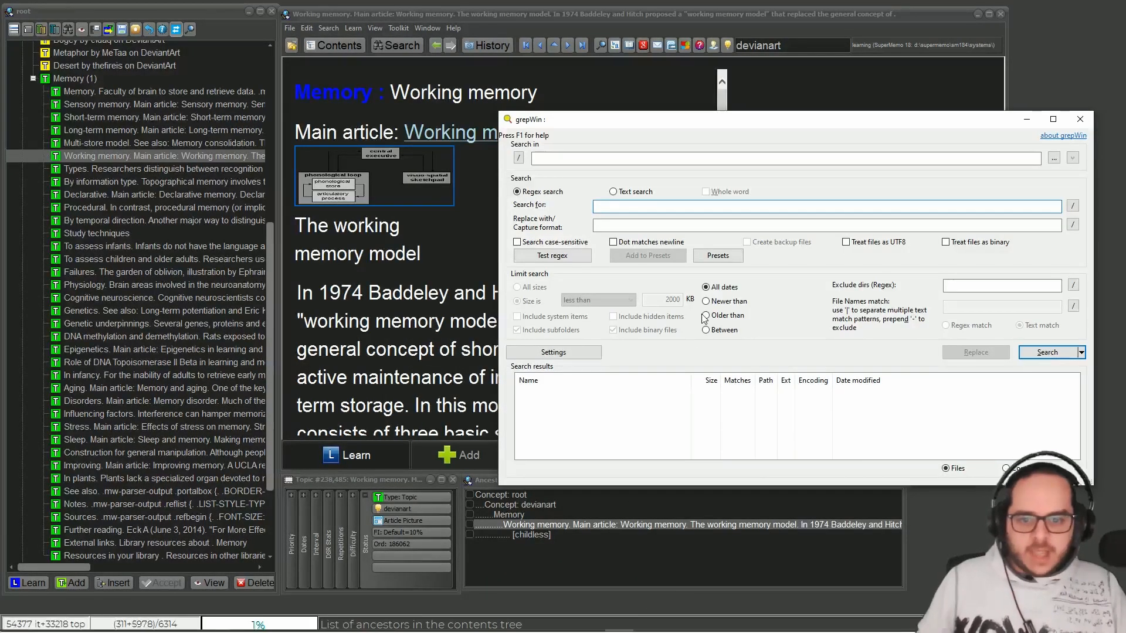
{"action": "left_click", "coordinate": [520, 159]}
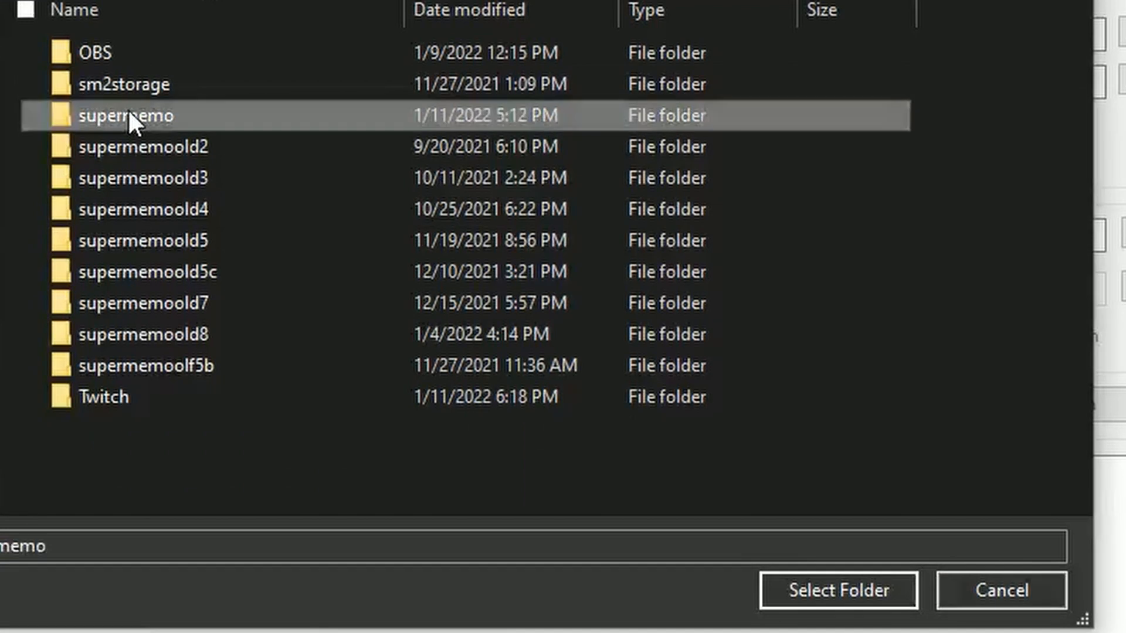
{"action": "double_click", "coordinate": [131, 117]}
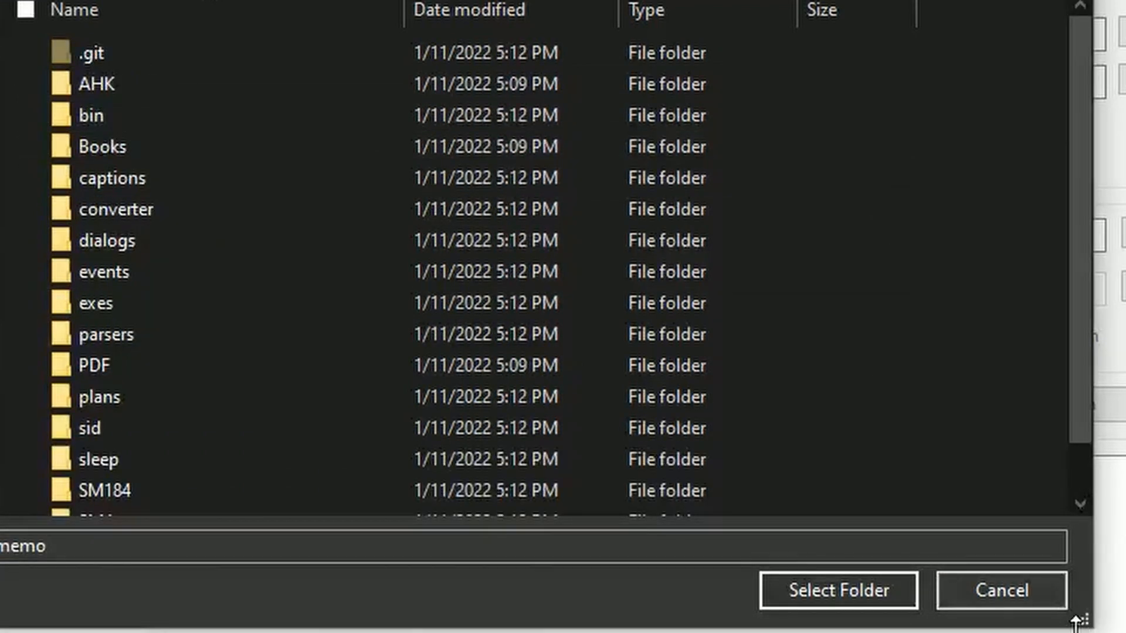
{"action": "left_click_drag", "start_coordinate": [1079, 616], "coordinate": [1123, 631]}
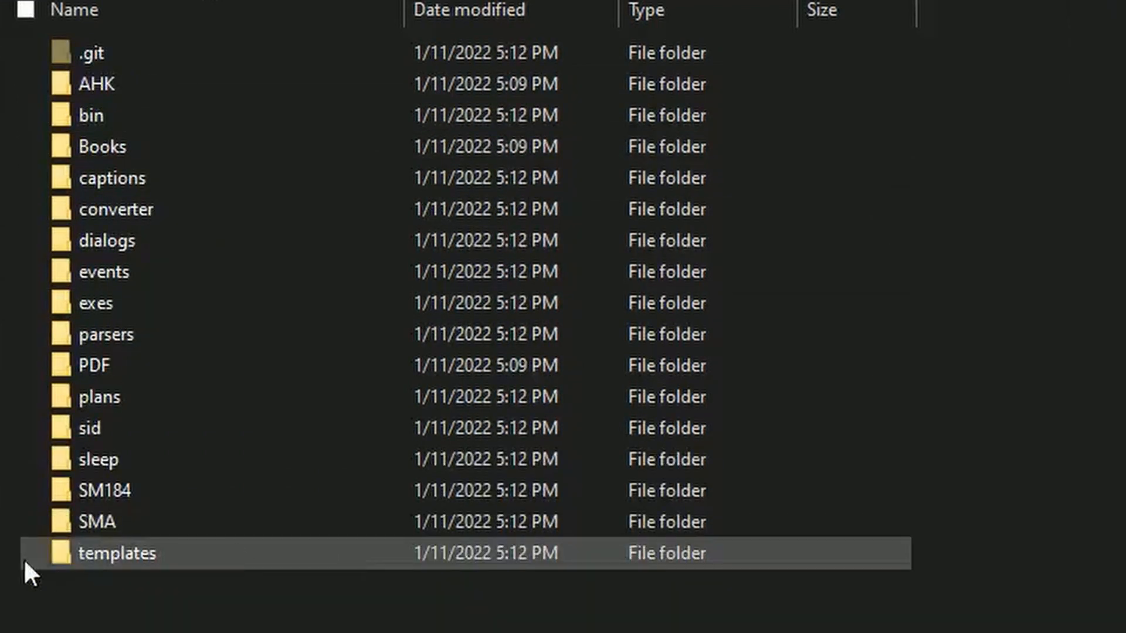
{"action": "double_click", "coordinate": [89, 490]}
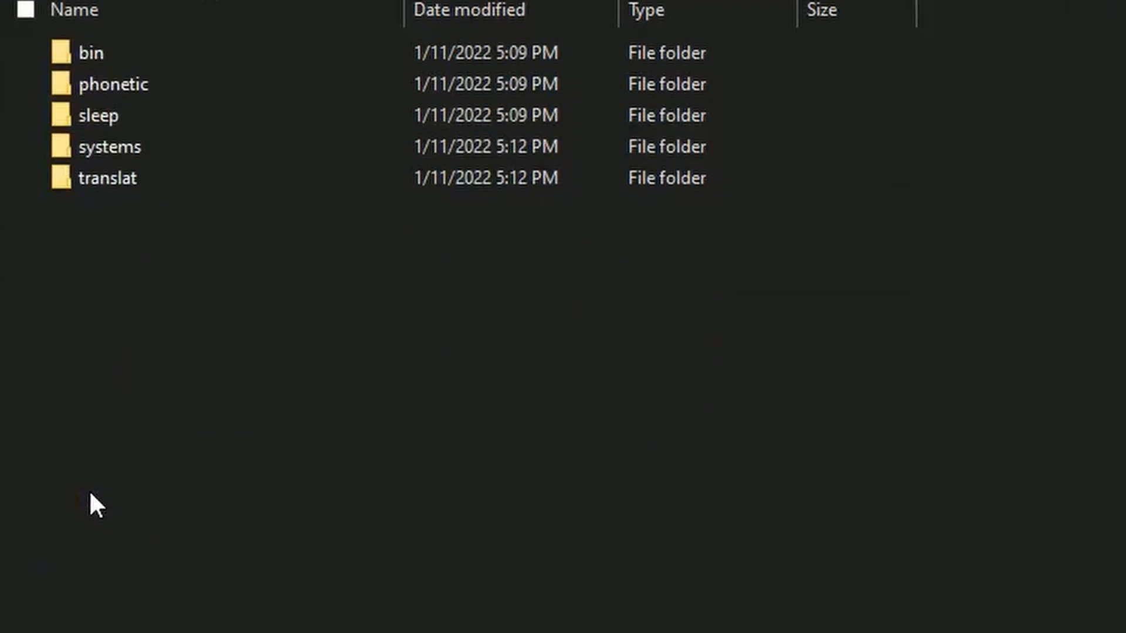
{"action": "double_click", "coordinate": [101, 145]}
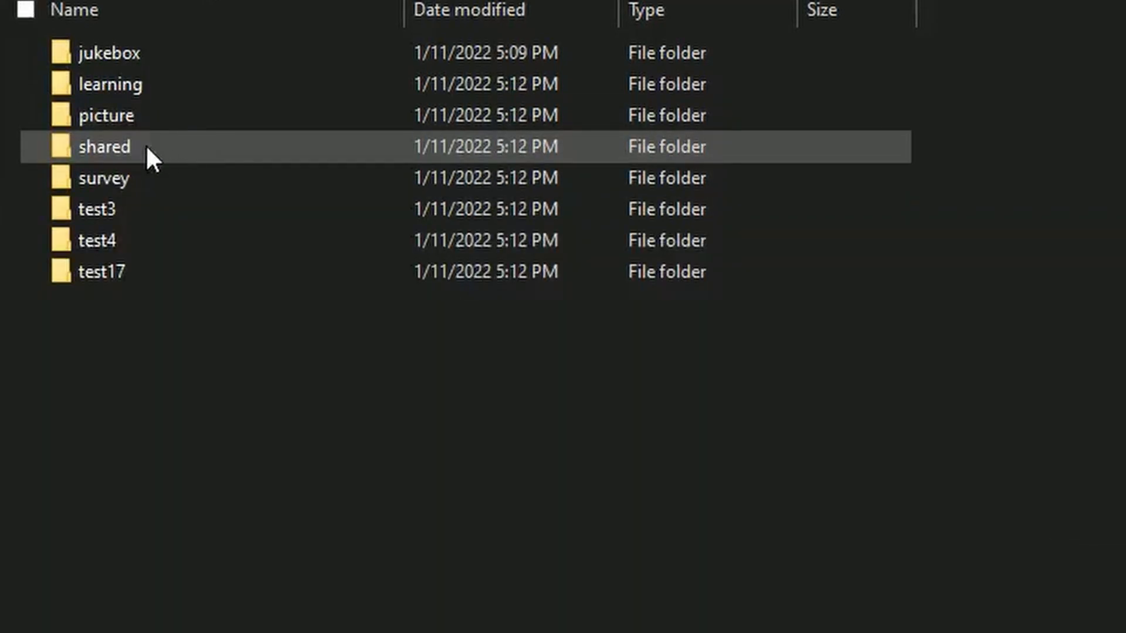
{"action": "double_click", "coordinate": [113, 85]}
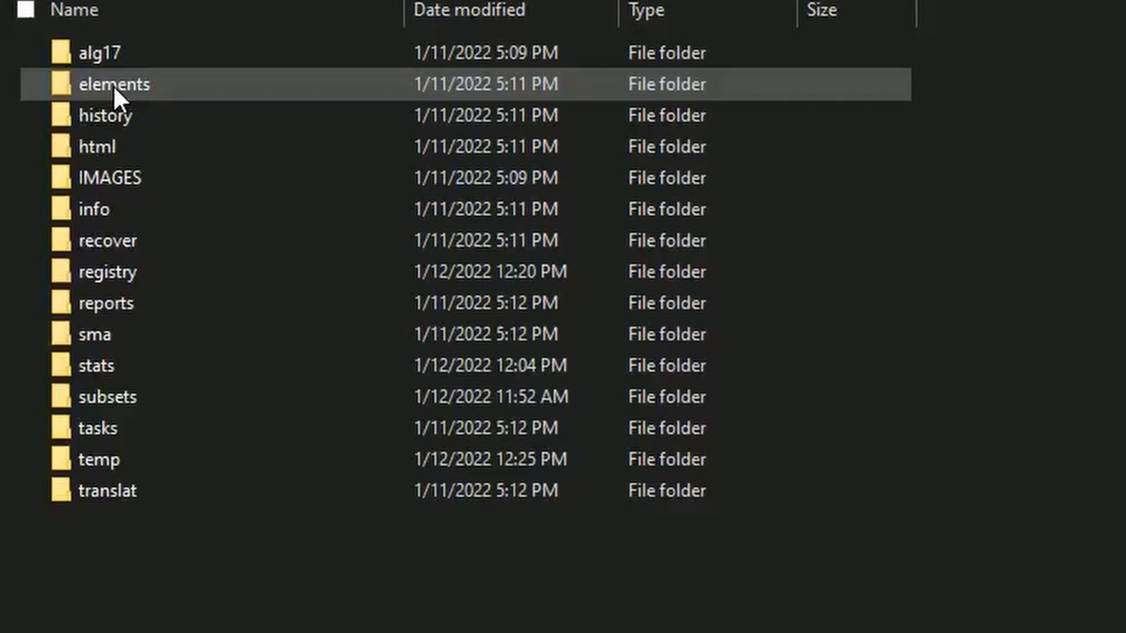
{"action": "double_click", "coordinate": [112, 84]}
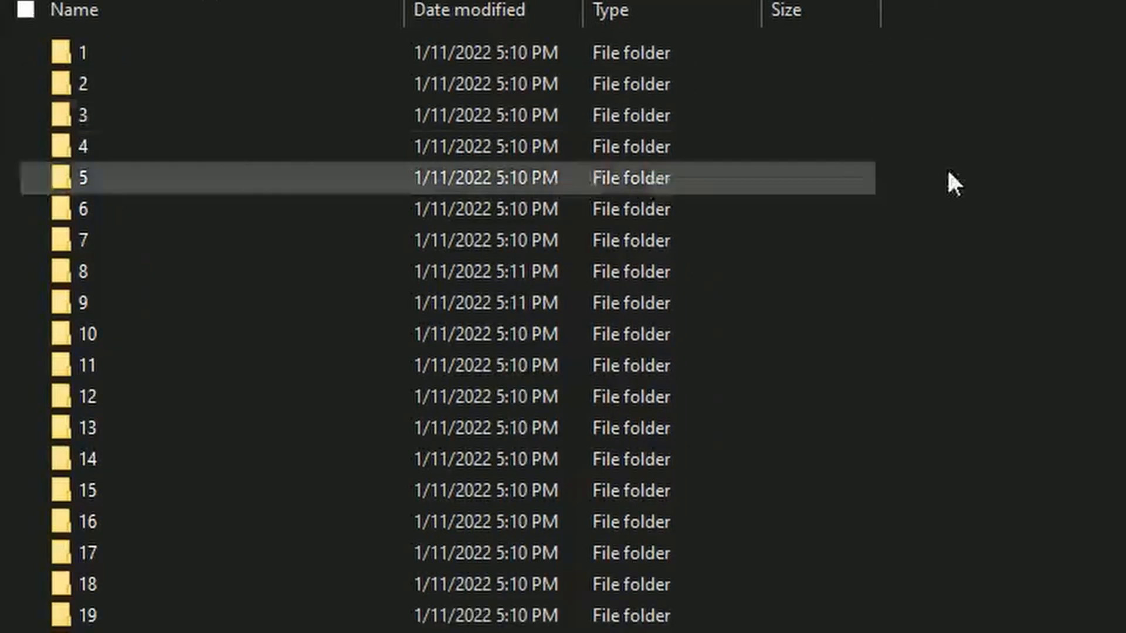
{"action": "scroll", "coordinate": [352, 328], "scroll_direction": "down", "scroll_amount": 2}
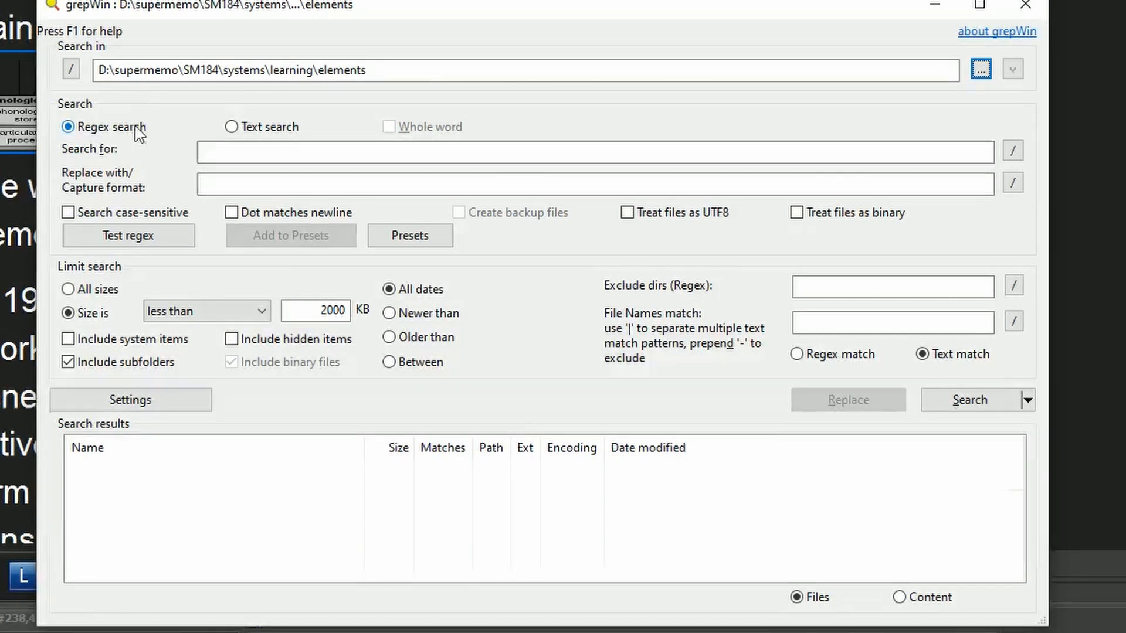
Step: Switch the search mode to plain text and enter <font color="blue" without the closing bracket as the search string
{"action": "left_click", "coordinate": [250, 130]}
{"action": "left_click", "coordinate": [246, 151]}
{"action": "type", "text": "<font color=\"blue\">"}
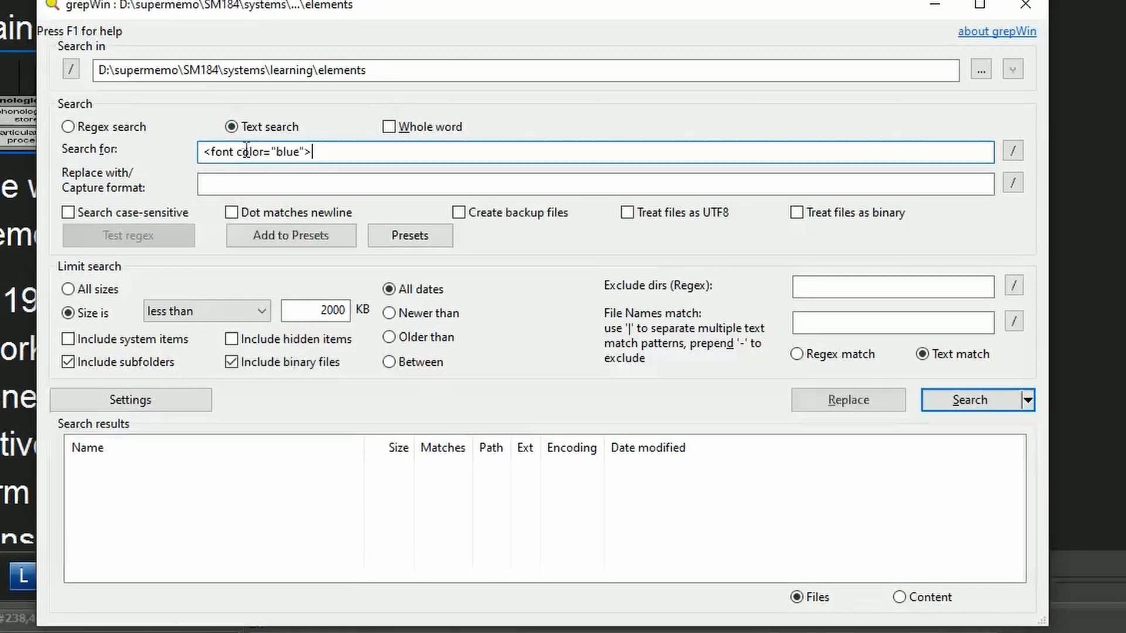
{"action": "key", "text": "BackSpace"}
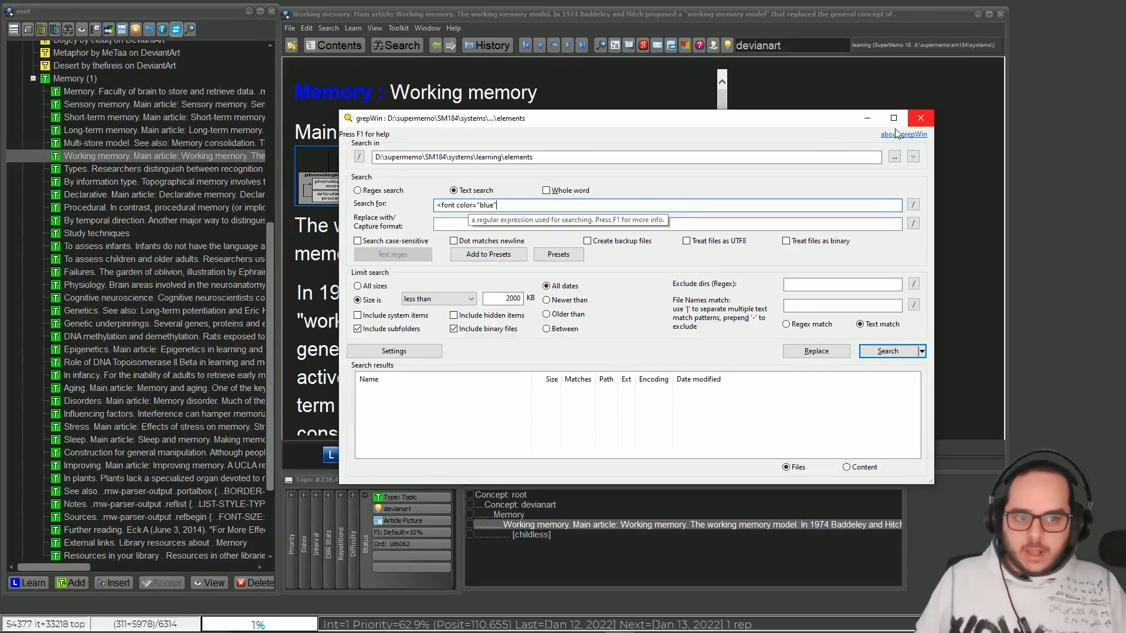
Step: Check the opening font tag before "Memory :" in the Working memory topic's HTML source in SuperMemo, and close the source
{"action": "left_click", "coordinate": [554, 95]}
{"action": "key", "text": "ctrl+shift+F6"}
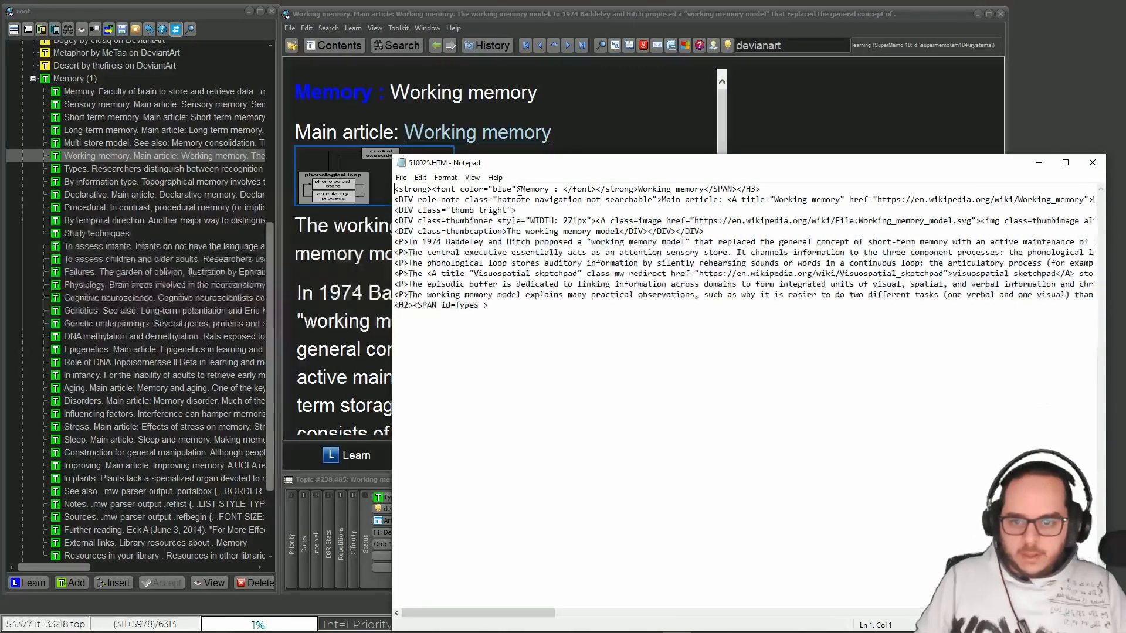
{"action": "left_click_drag", "start_coordinate": [519, 190], "coordinate": [432, 190]}
{"action": "key", "text": "ctrl+c"}
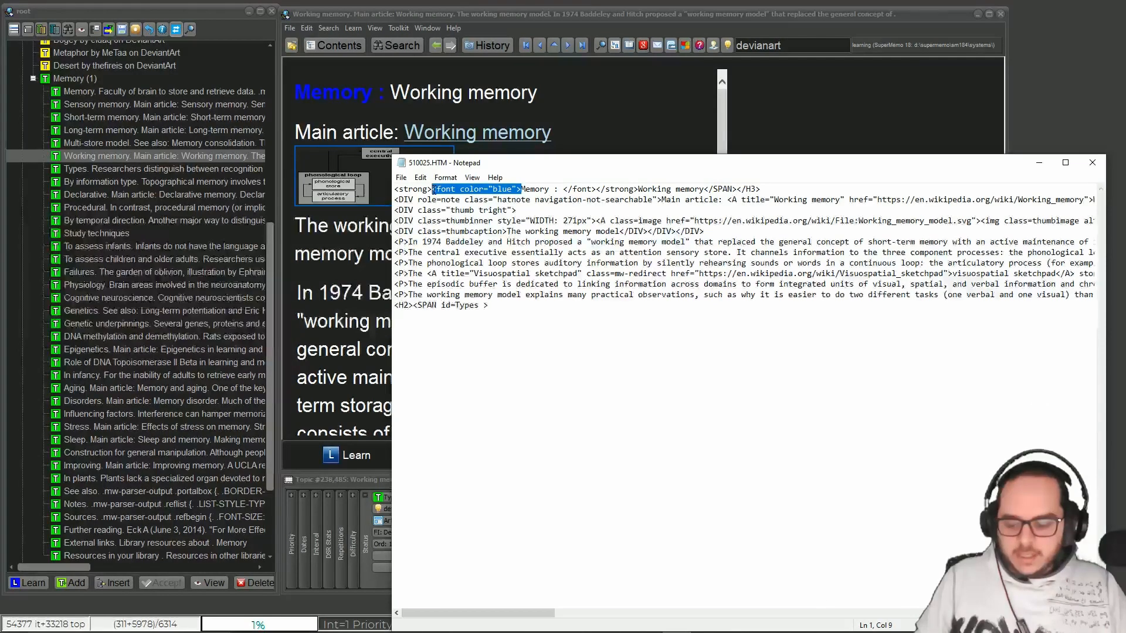
{"action": "key", "text": "alt+F4"}
Step: Return to grepWin and complete the search string as <font color="blue">
{"action": "left_click", "coordinate": [619, 622]}
{"action": "left_click", "coordinate": [504, 225]}
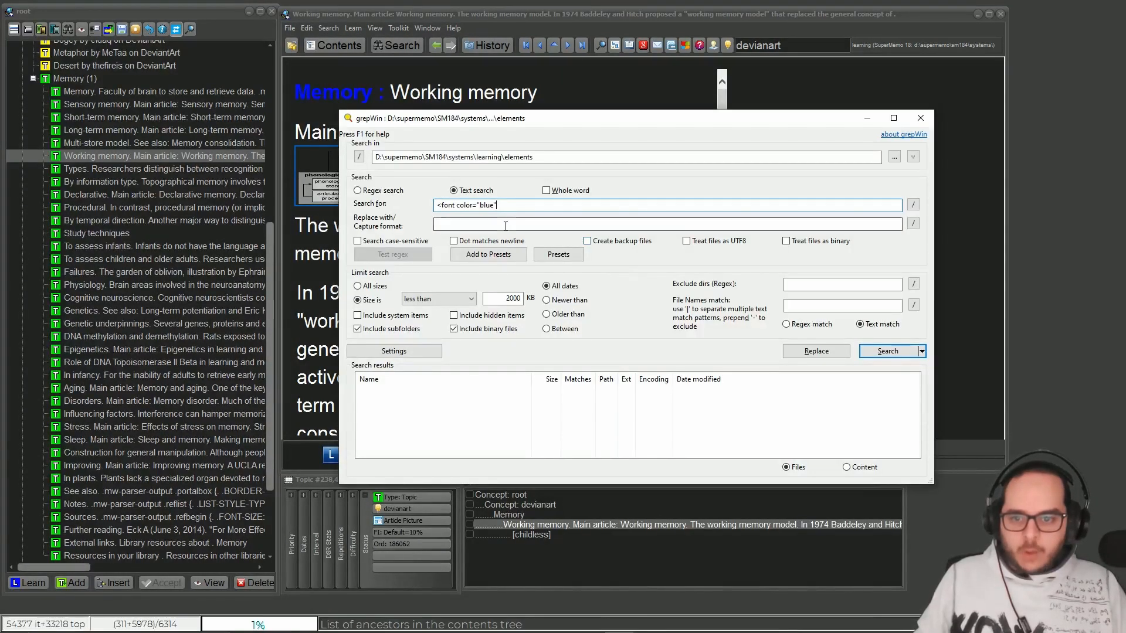
{"action": "left_click", "coordinate": [503, 205]}
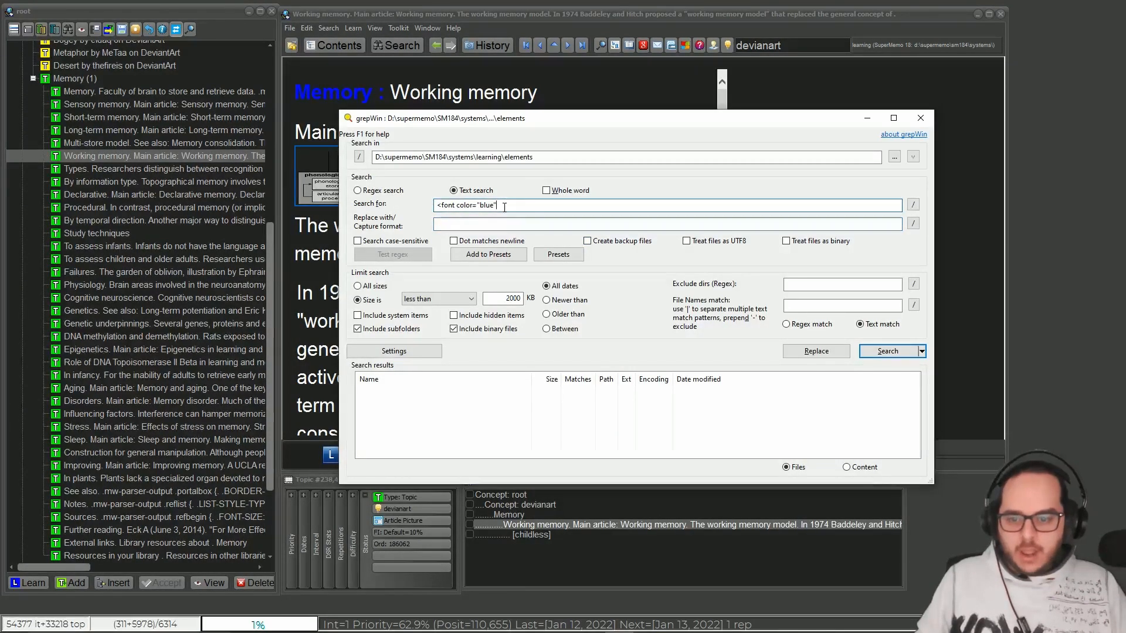
{"action": "type", "text": ">"}
Step: Enter <font class="aqua"> as the replacement text, based on the copied font tag
{"action": "left_click", "coordinate": [523, 219]}
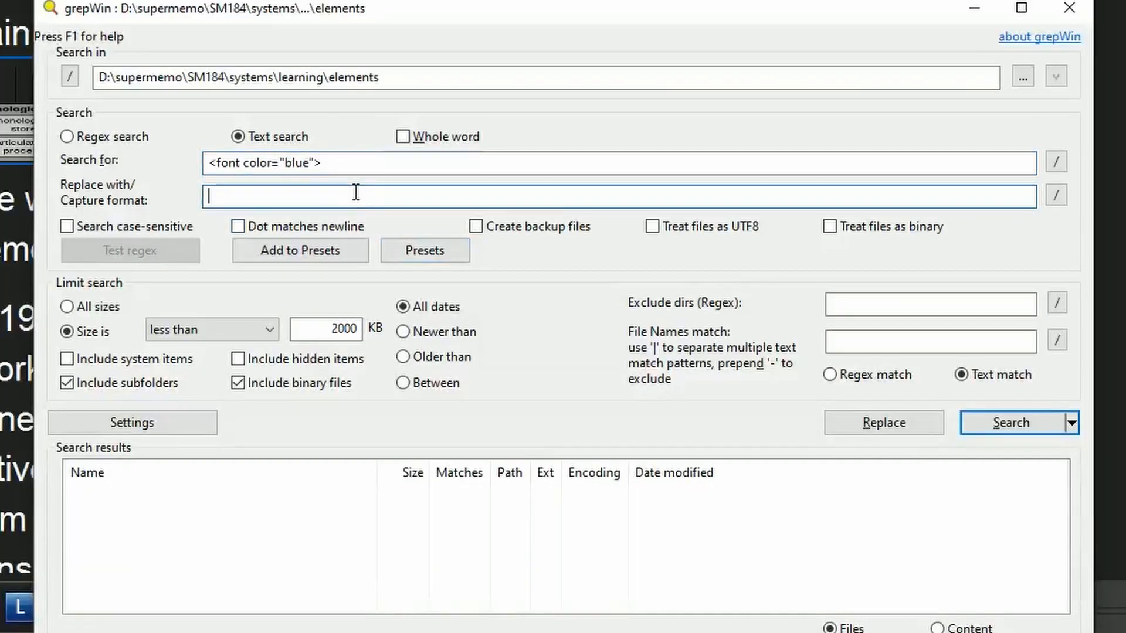
{"action": "key", "text": "ctrl+v"}
{"action": "left_click_drag", "start_coordinate": [314, 198], "coordinate": [291, 197]}
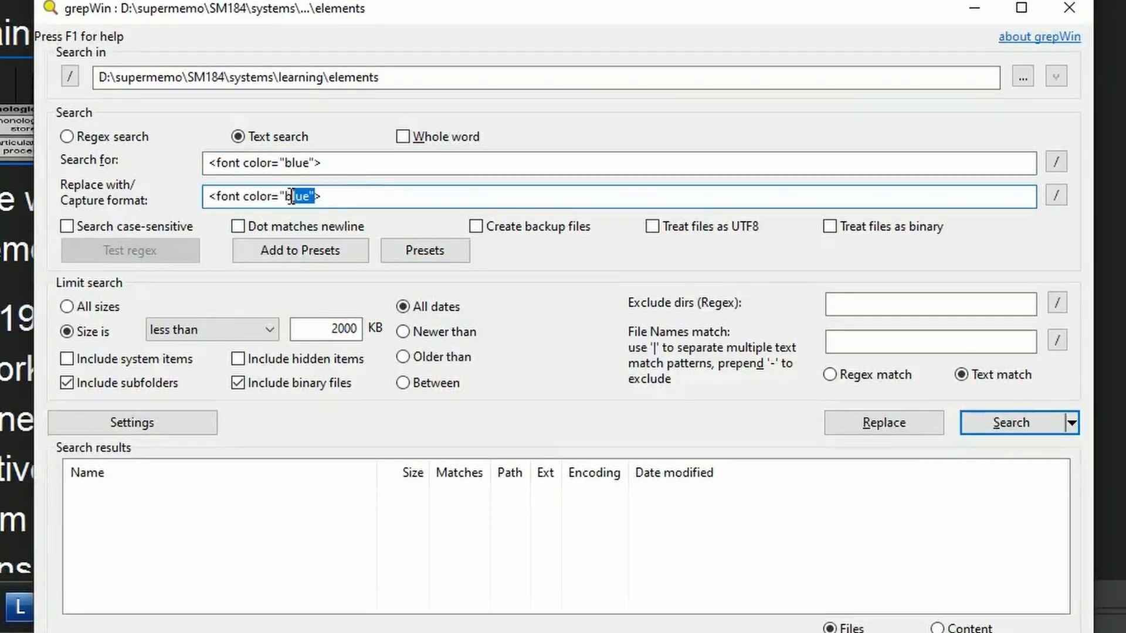
{"action": "left_click", "coordinate": [289, 197]}
{"action": "type", "text": "aqua"}
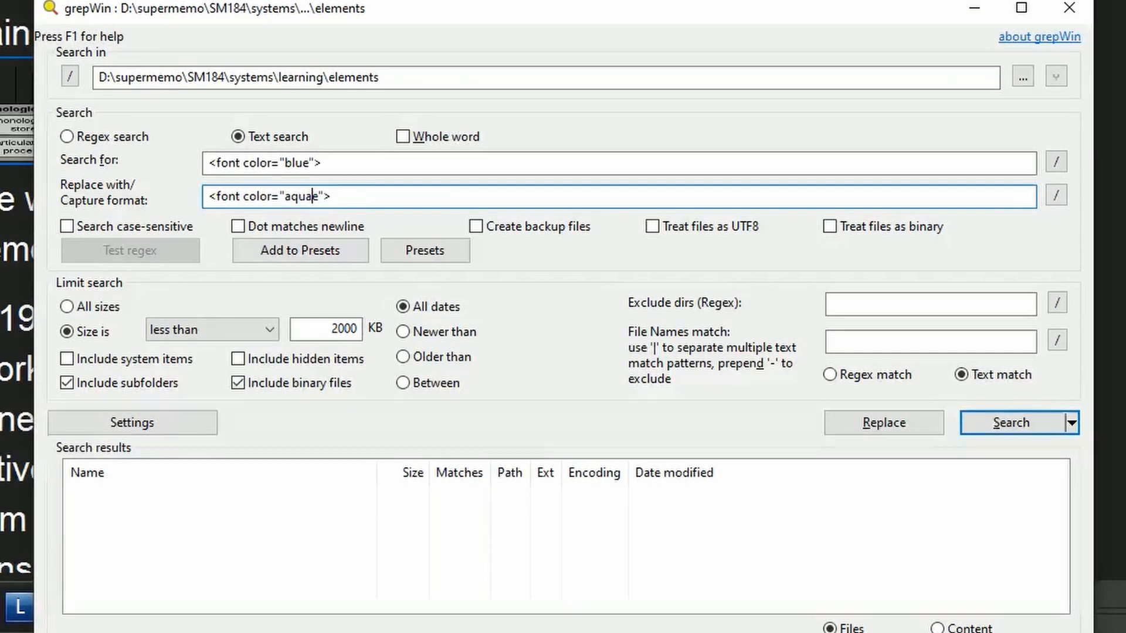
{"action": "key", "text": "Delete"}
Step: Change the class name in the replacement text to bluesplit
{"action": "left_click", "coordinate": [278, 196]}
{"action": "key", "text": "Right"}
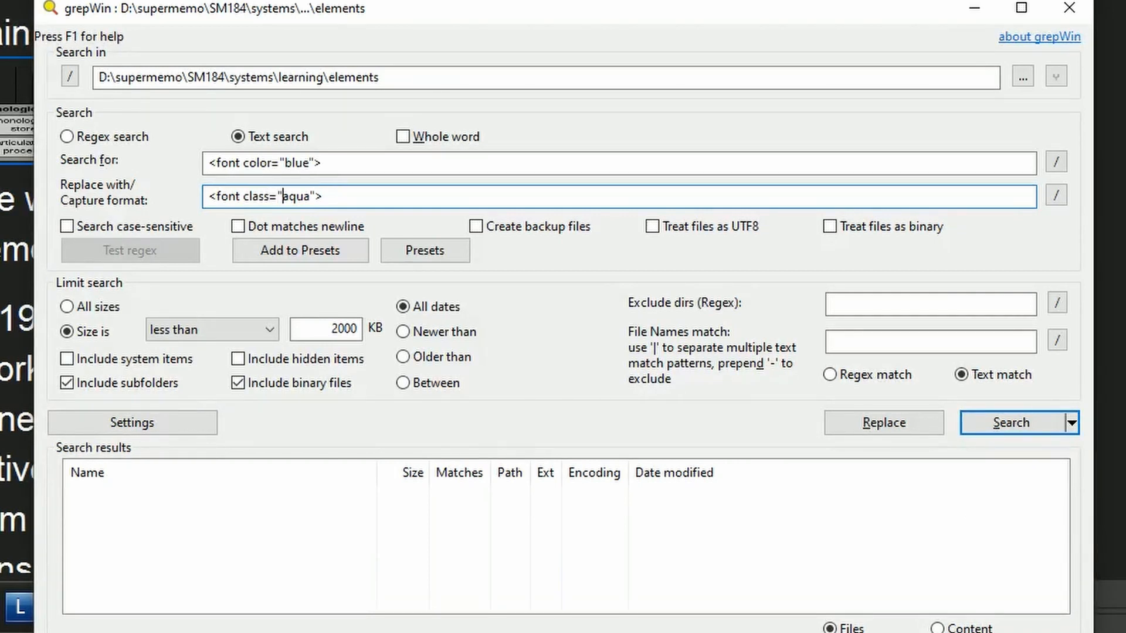
{"action": "key", "text": "Delete"}
{"action": "key", "text": "Delete"}
{"action": "key", "text": "Delete"}
{"action": "key", "text": "Delete"}
{"action": "type", "text": "bl"}
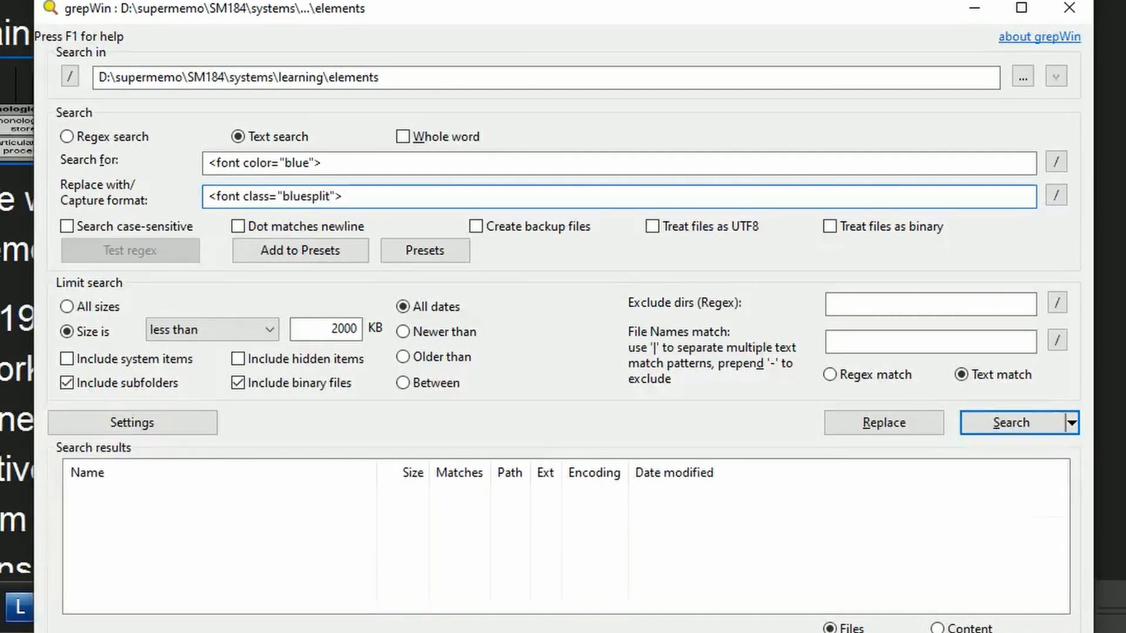
{"action": "type", "text": "uesplit"}
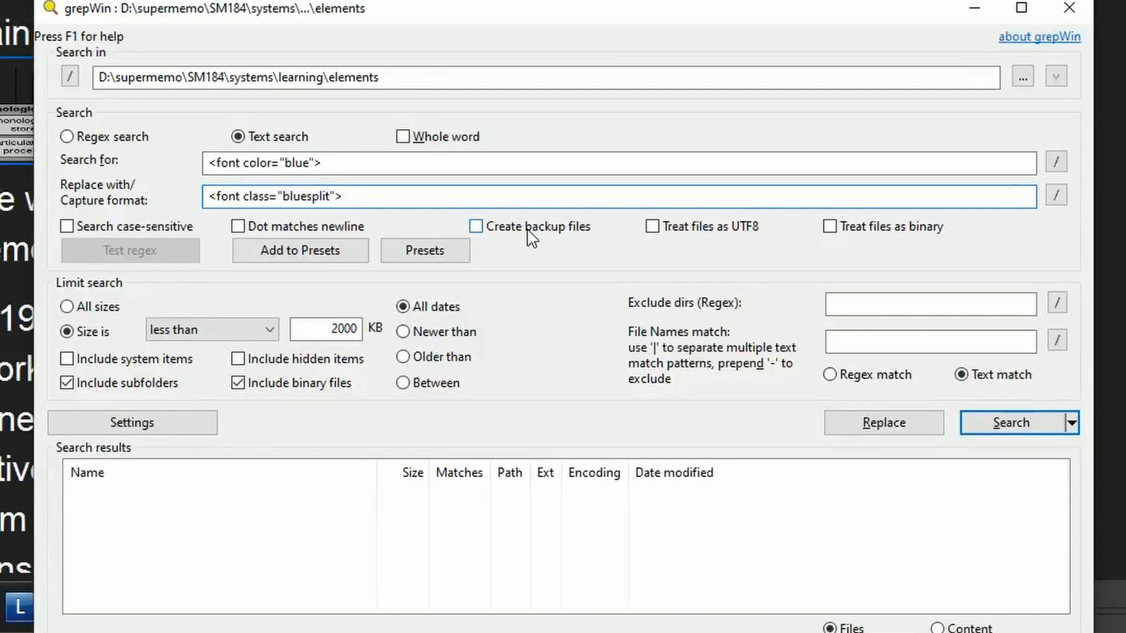
Step: Allow files of all sizes, exclude binary files, and run the search
{"action": "left_click", "coordinate": [73, 310]}
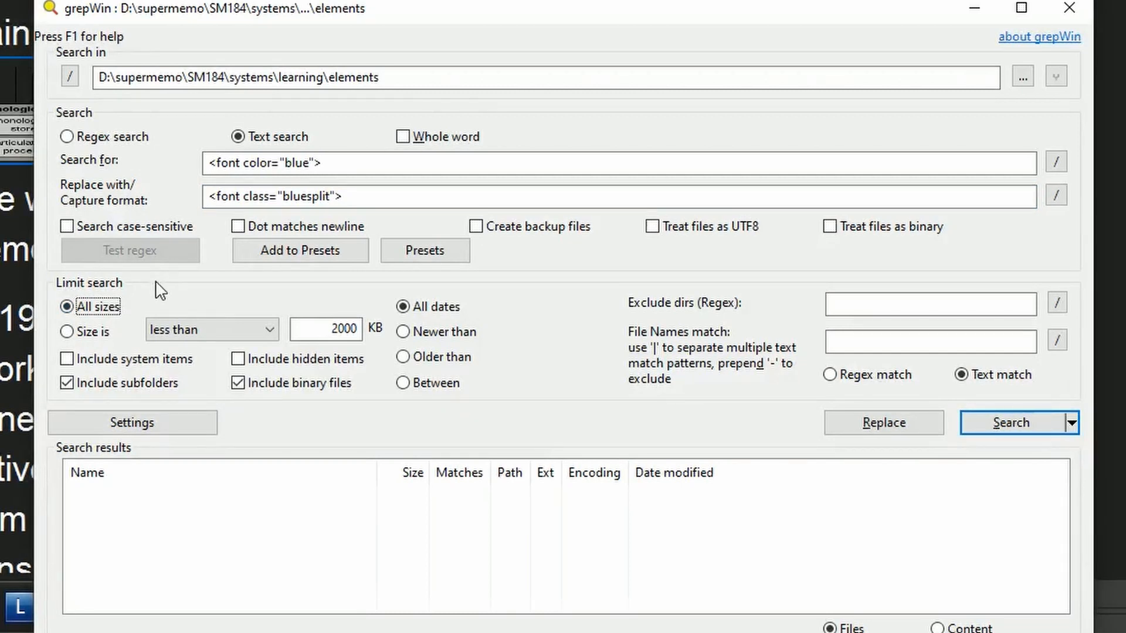
{"action": "left_click", "coordinate": [240, 384]}
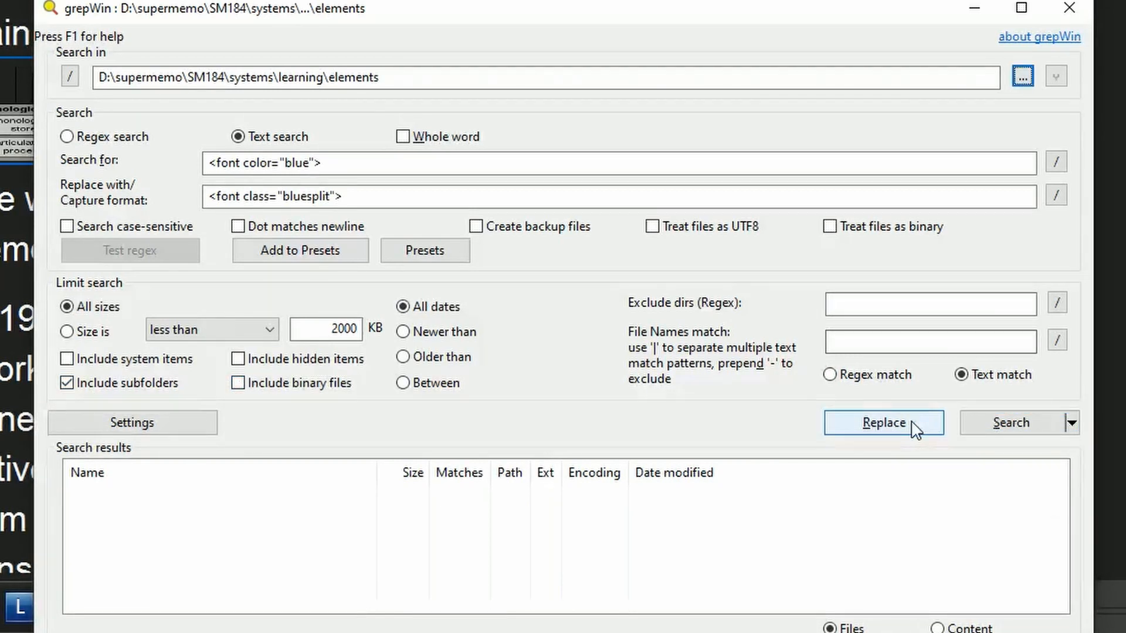
{"action": "left_click", "coordinate": [997, 422]}
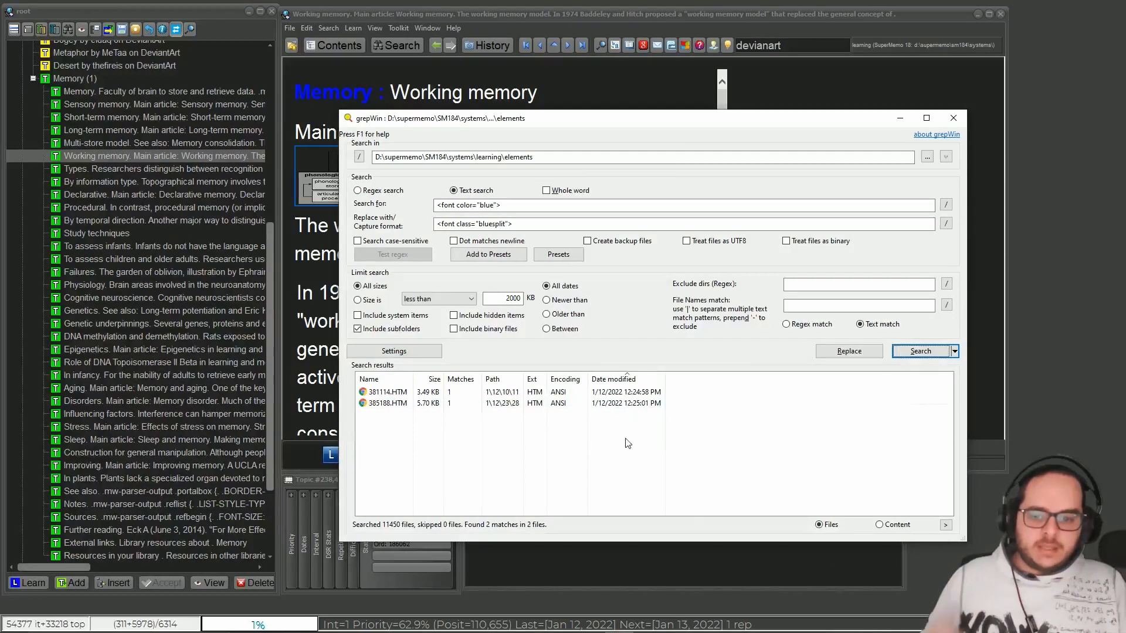
Step: Show the matching lines of the search results, inspect 381114.HTM in the browser, and return to grepWin
{"action": "left_click", "coordinate": [886, 527]}
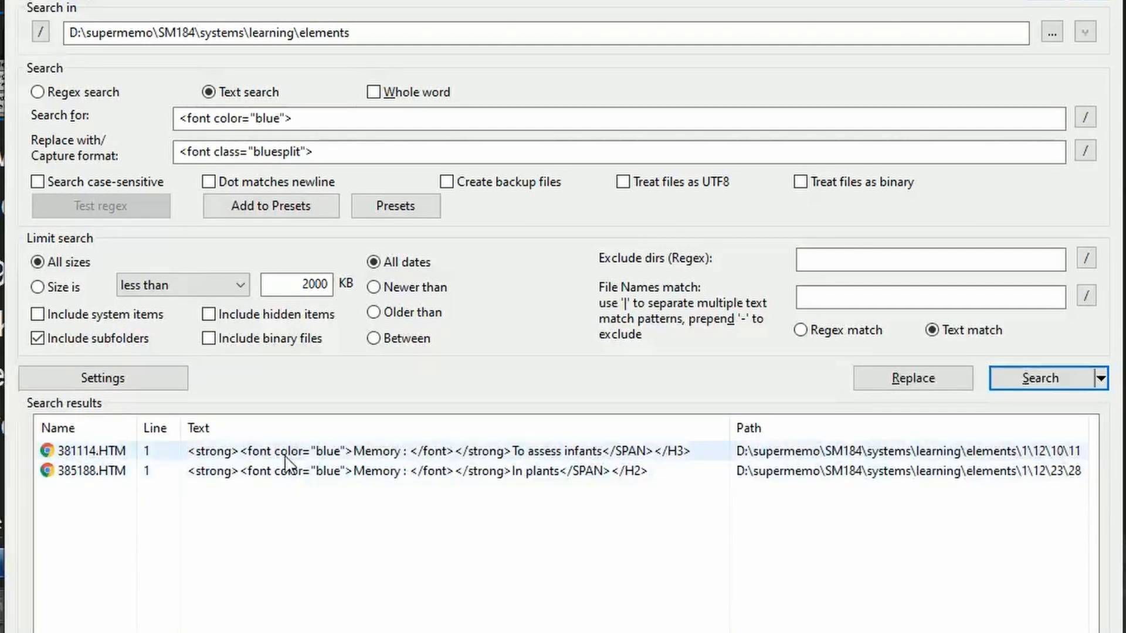
{"action": "double_click", "coordinate": [326, 455]}
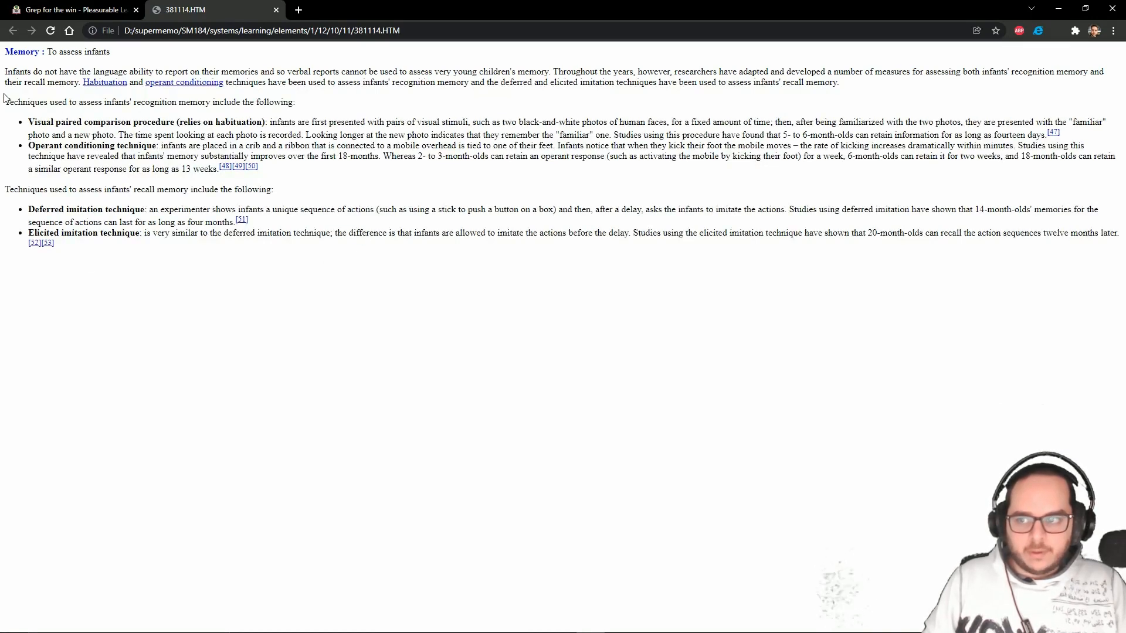
{"action": "left_click_drag", "start_coordinate": [39, 51], "coordinate": [2, 54]}
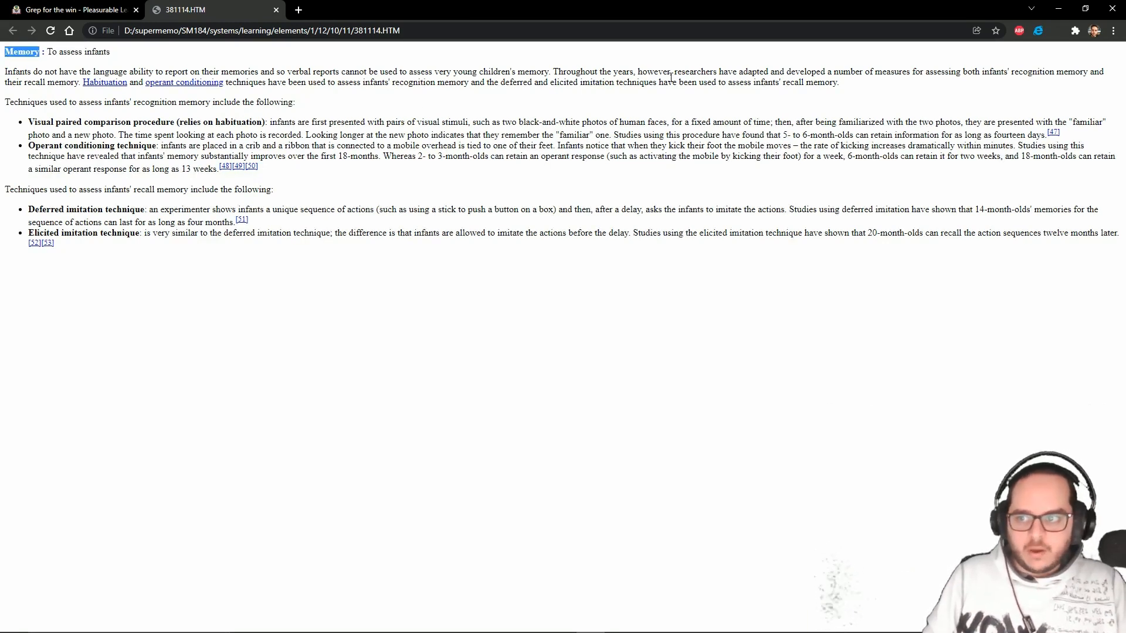
{"action": "left_click", "coordinate": [1058, 8]}
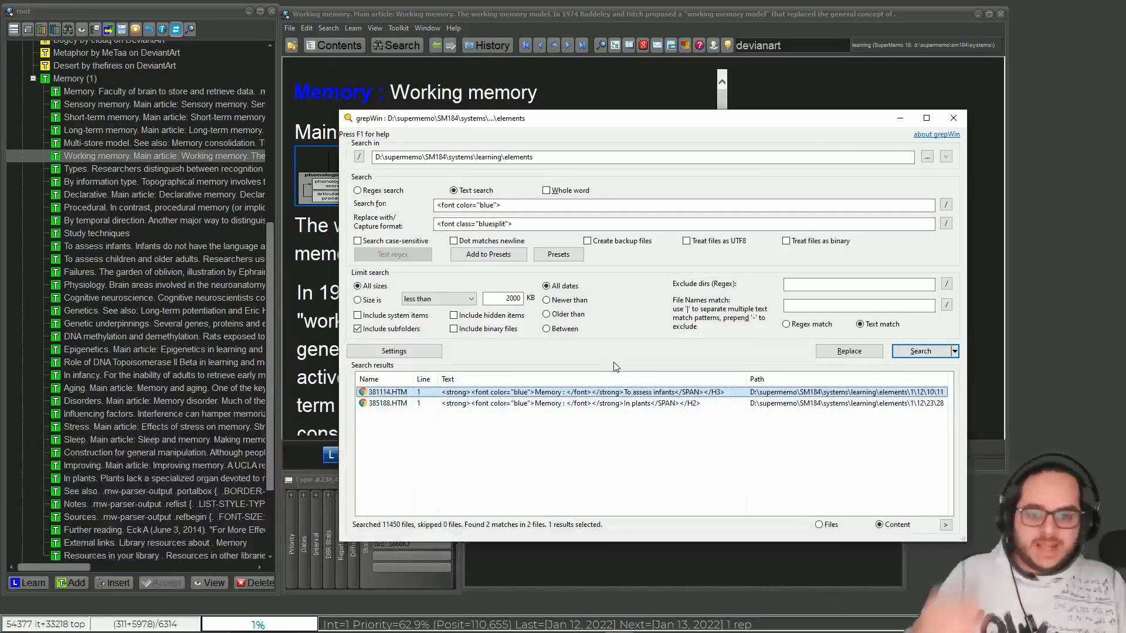
Step: Limit the search to files newer than 12/13/2021, move the grepWin window aside, and run the search again
{"action": "left_click", "coordinate": [547, 300]}
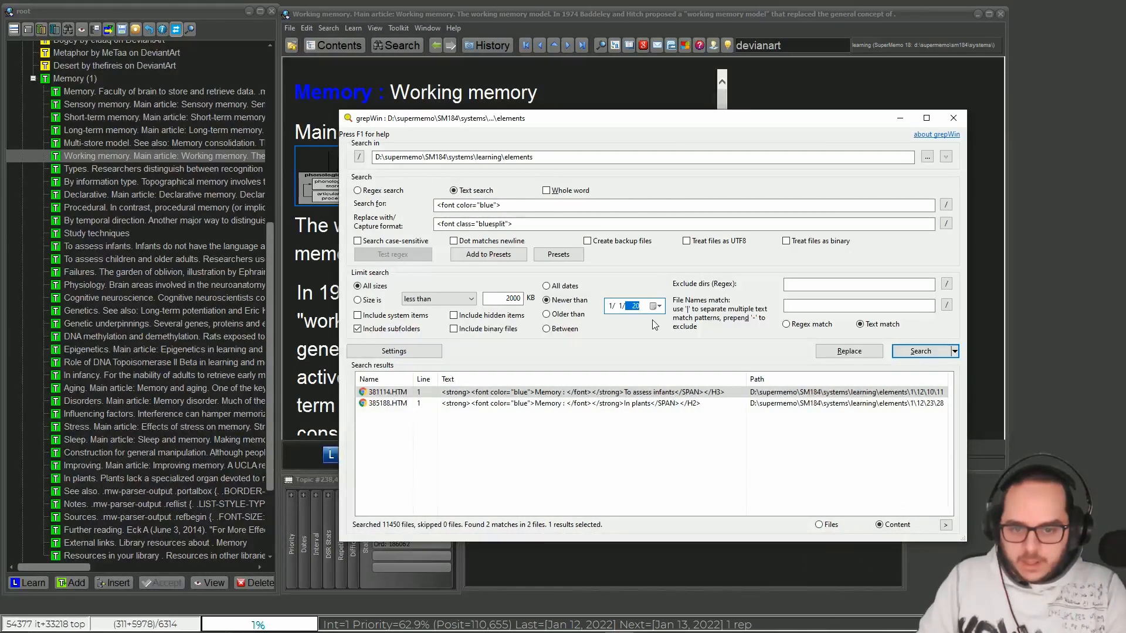
{"action": "left_click_drag", "start_coordinate": [689, 118], "coordinate": [822, 100]}
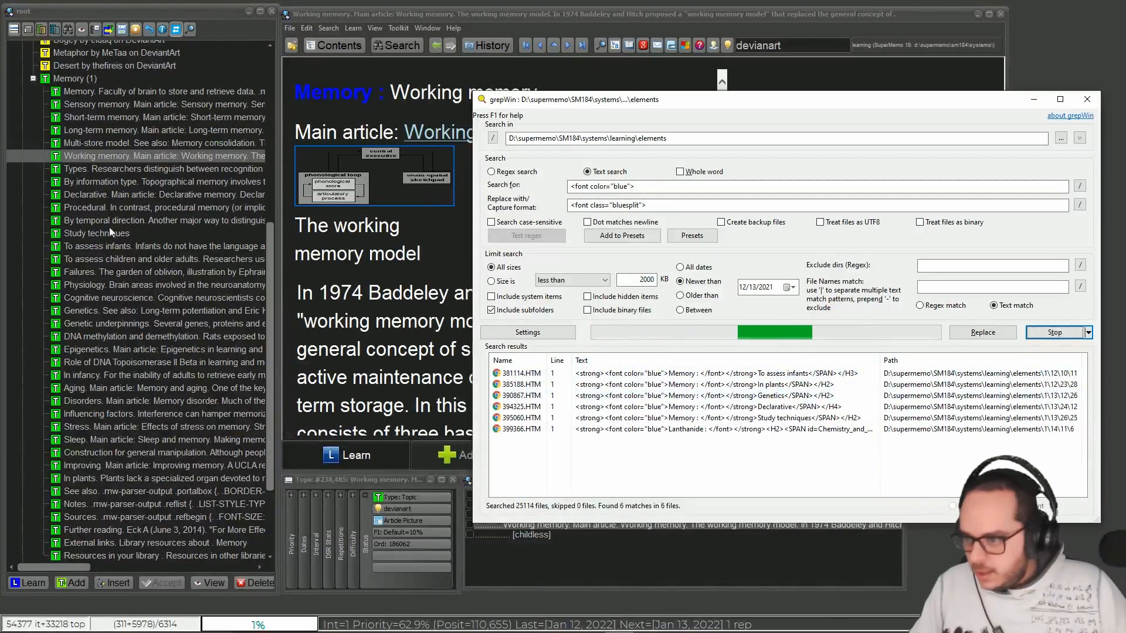
Step: Display the Genetics topic under Memory and open its stylesheet file in the text editor
{"action": "left_click", "coordinate": [102, 312]}
{"action": "left_click", "coordinate": [92, 312]}
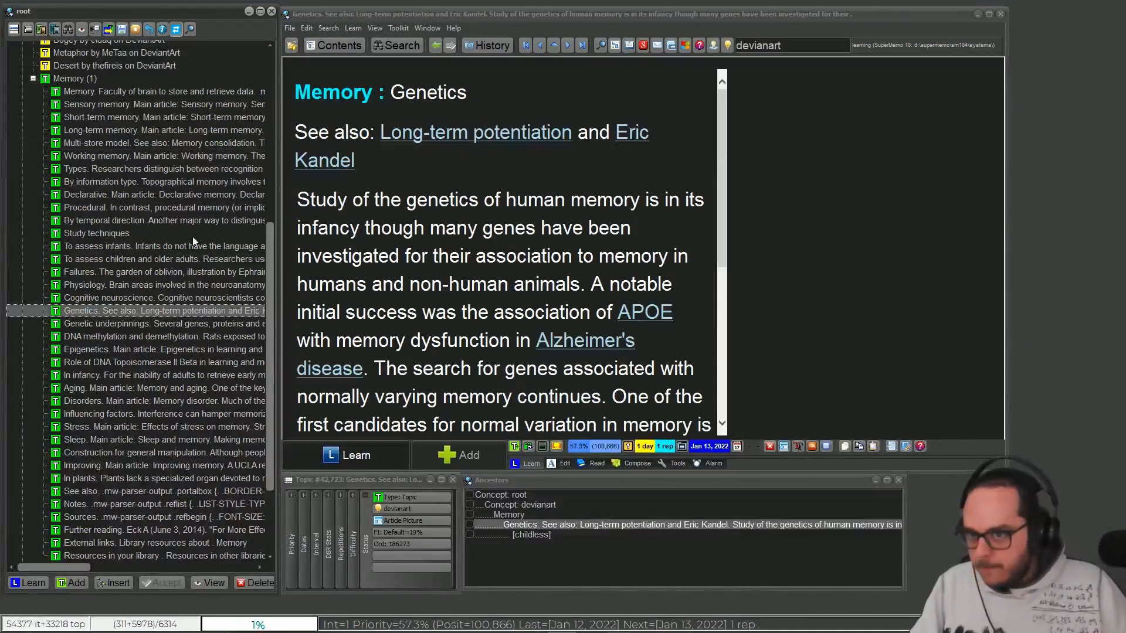
{"action": "left_click", "coordinate": [347, 120]}
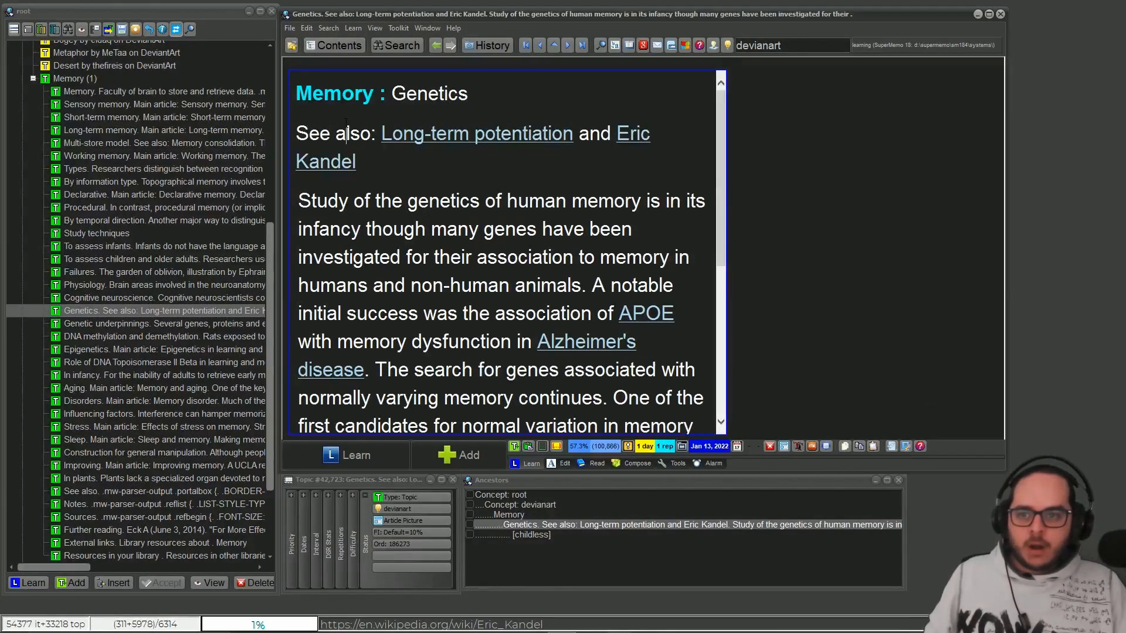
{"action": "right_click", "coordinate": [370, 119]}
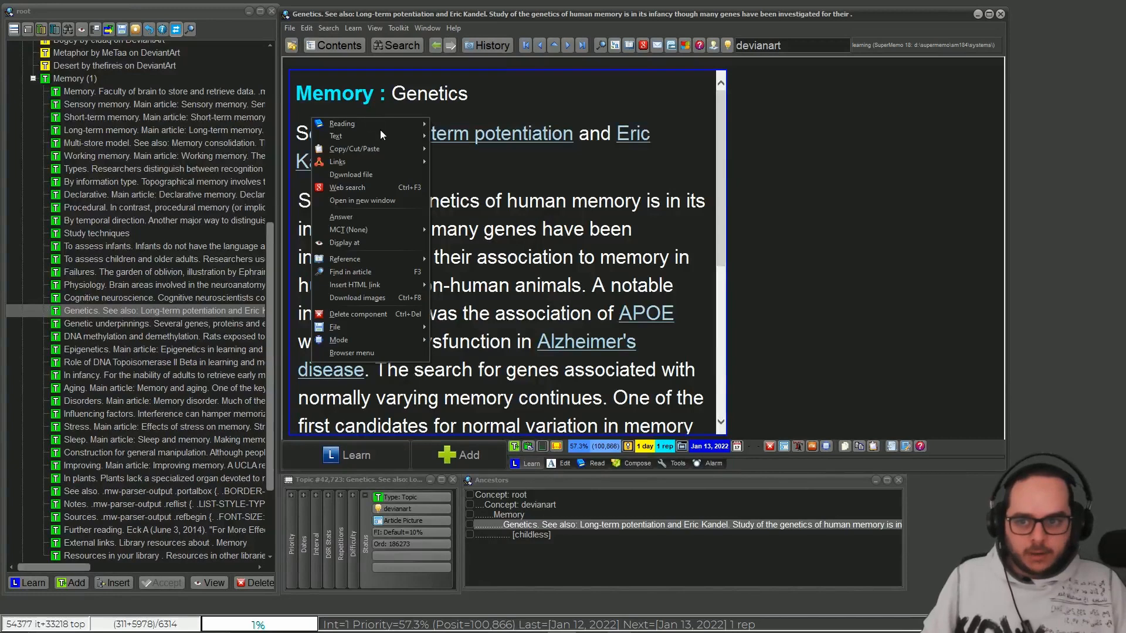
{"action": "mouse_move", "coordinate": [391, 138]}
{"action": "mouse_move", "coordinate": [466, 139]}
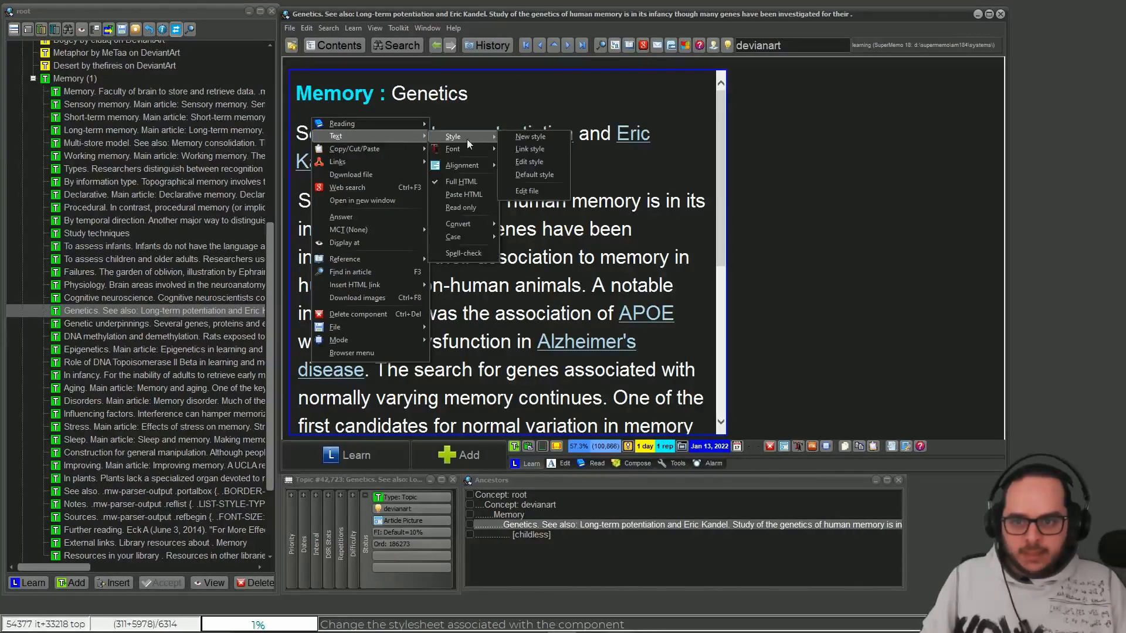
{"action": "left_click", "coordinate": [530, 190]}
{"action": "left_click_drag", "start_coordinate": [563, 109], "coordinate": [563, 82]}
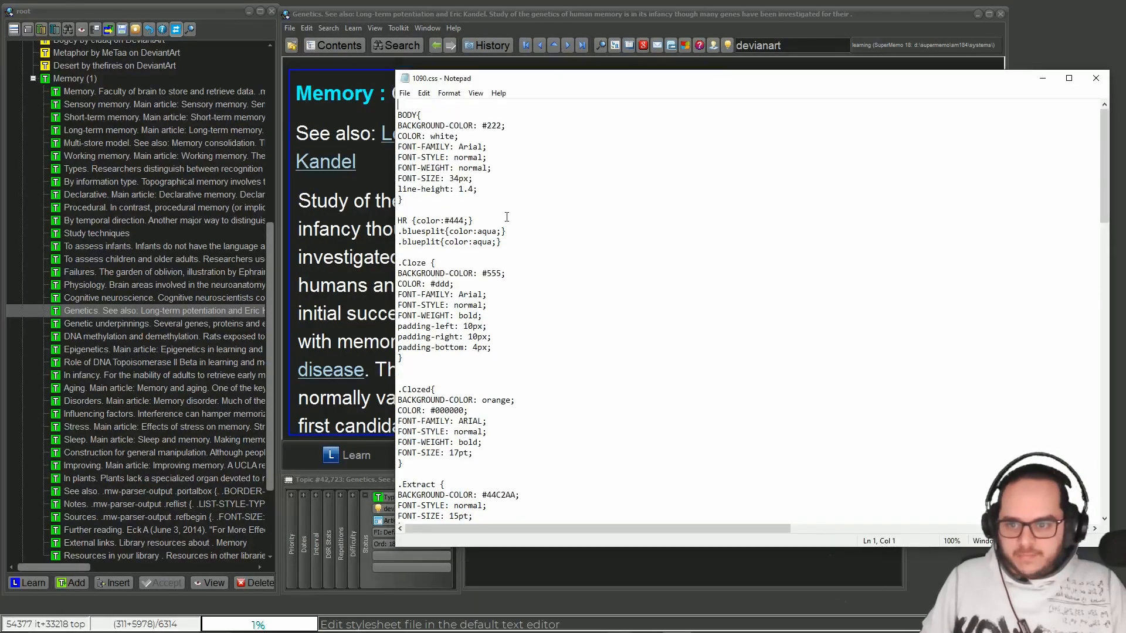
Step: Set the .bluesplit class color to red in 1090.css, save the stylesheet, and close it after checking the Genetics heading
{"action": "left_click_drag", "start_coordinate": [515, 247], "coordinate": [398, 230]}
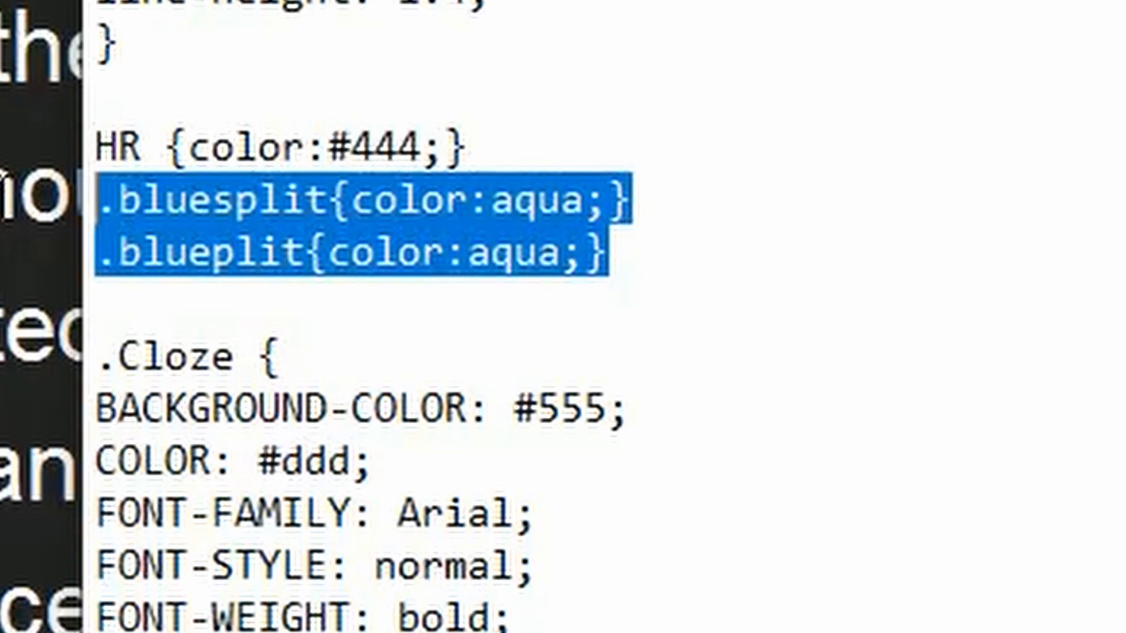
{"action": "left_click_drag", "start_coordinate": [94, 258], "coordinate": [654, 274]}
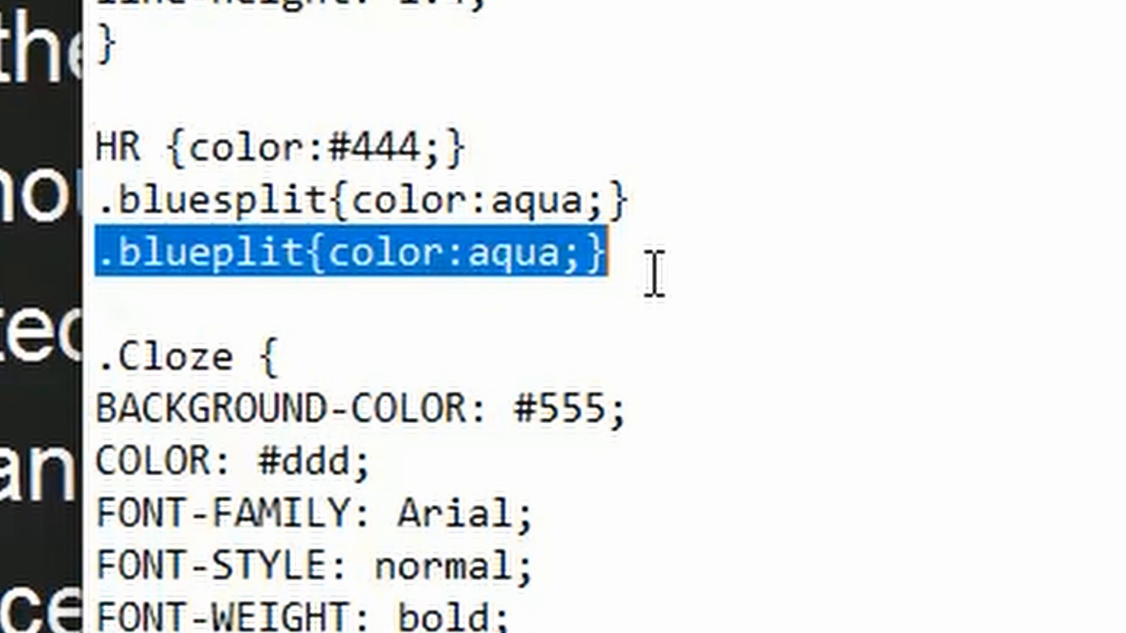
{"action": "left_click", "coordinate": [584, 202]}
{"action": "key", "text": "BackSpace"}
{"action": "key", "text": "BackSpace"}
{"action": "key", "text": "BackSpace"}
{"action": "key", "text": "BackSpace"}
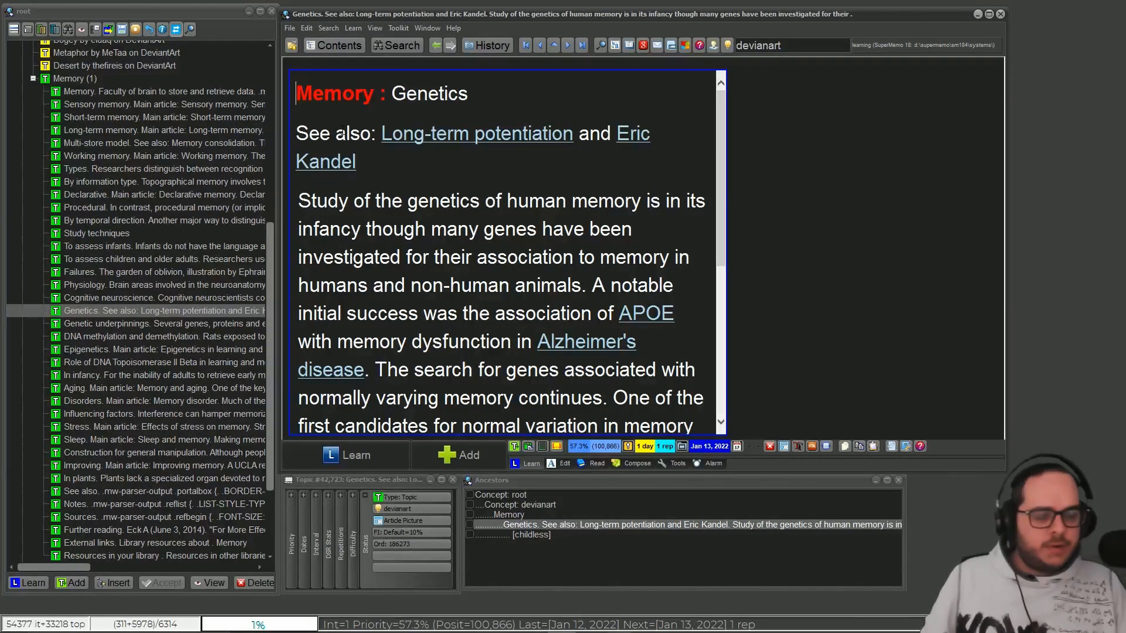
{"action": "left_click", "coordinate": [676, 628]}
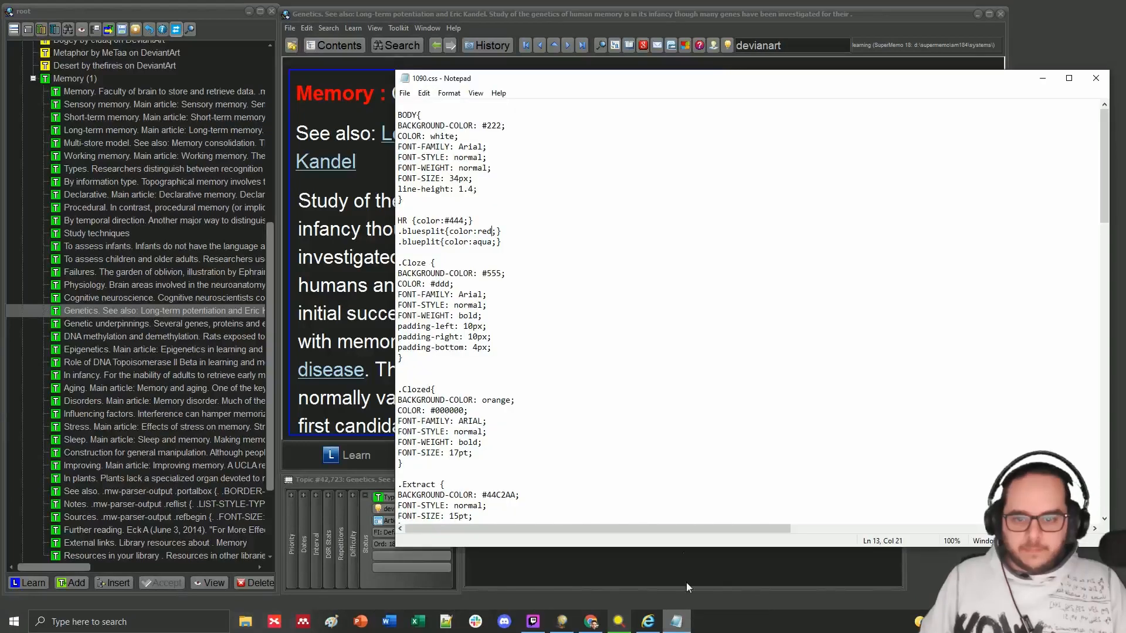
{"action": "left_click", "coordinate": [1095, 78]}
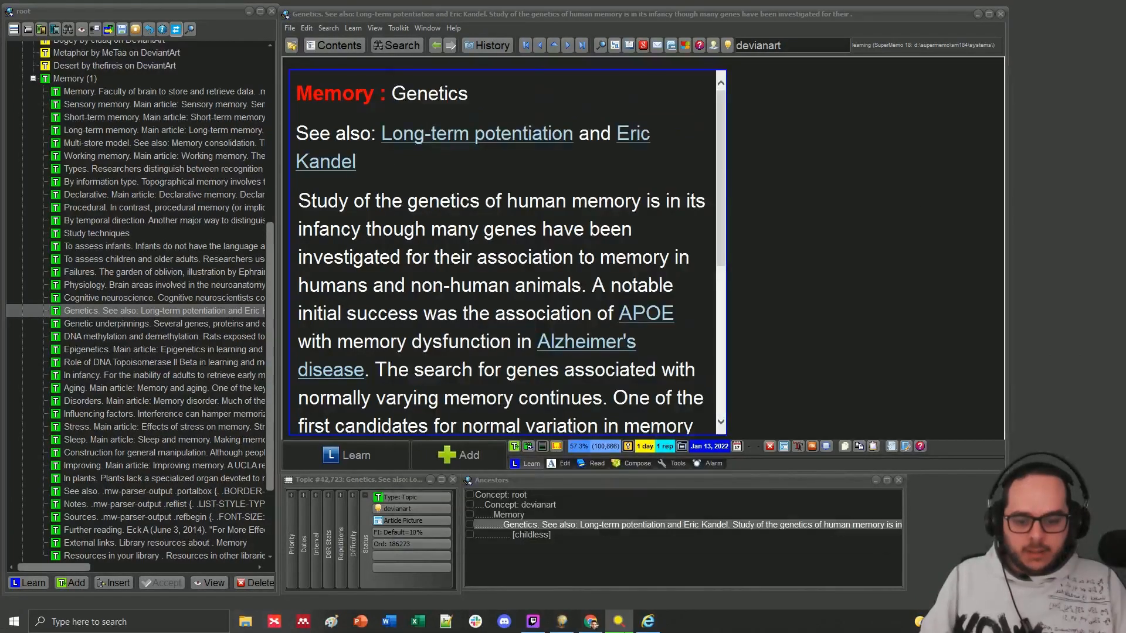
Step: Return to grepWin, stop the running search, and move the window aside
{"action": "left_click", "coordinate": [648, 624]}
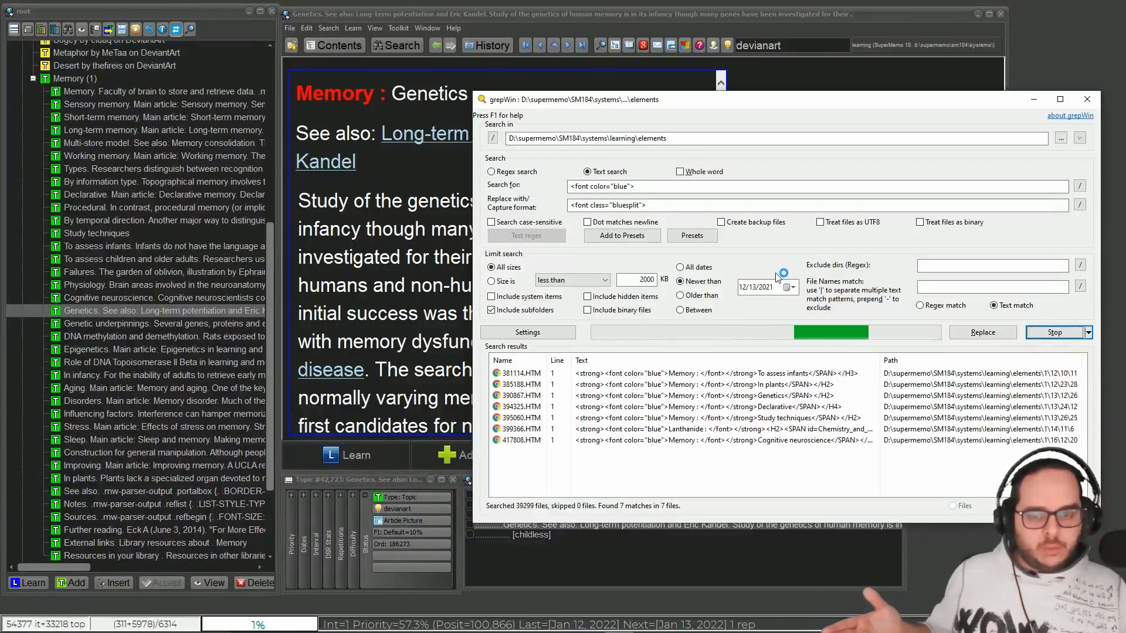
{"action": "left_click", "coordinate": [1074, 331]}
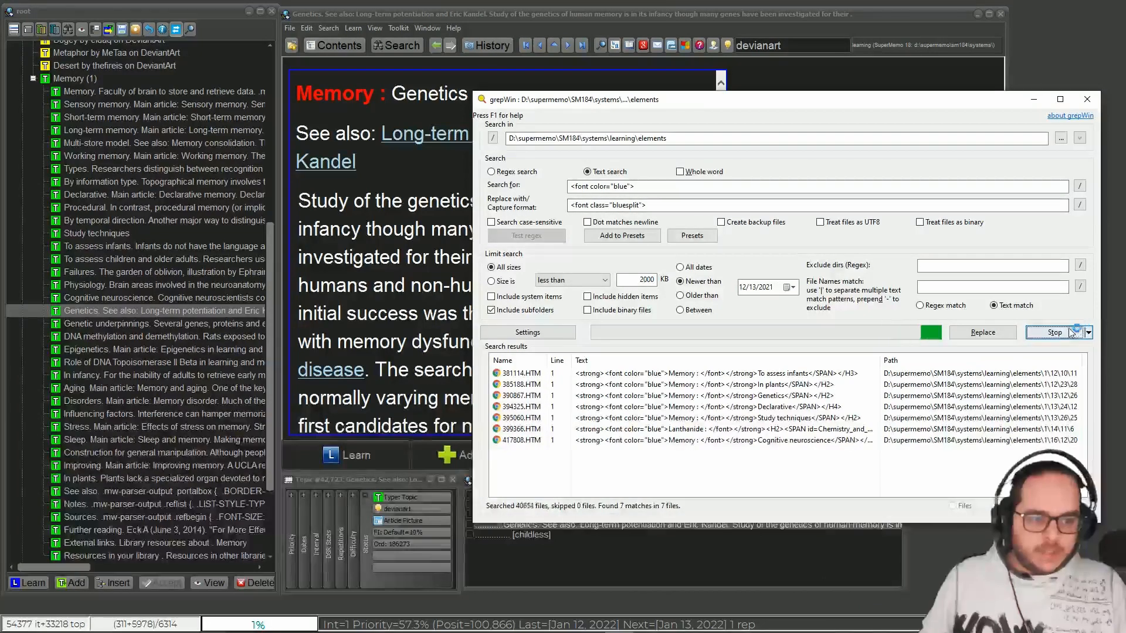
{"action": "left_click_drag", "start_coordinate": [724, 102], "coordinate": [716, 145]}
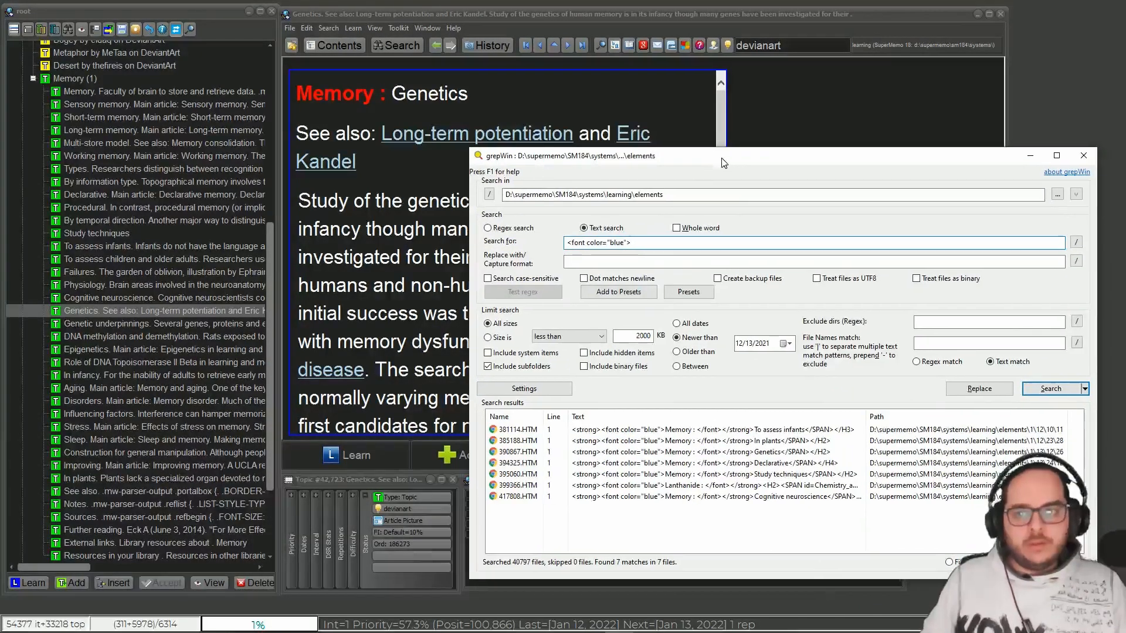
Step: Open the HTML source of the "To assess children and older adults" topic, copy the bold blue "Memory : " markup, and close the file
{"action": "left_click", "coordinate": [162, 258]}
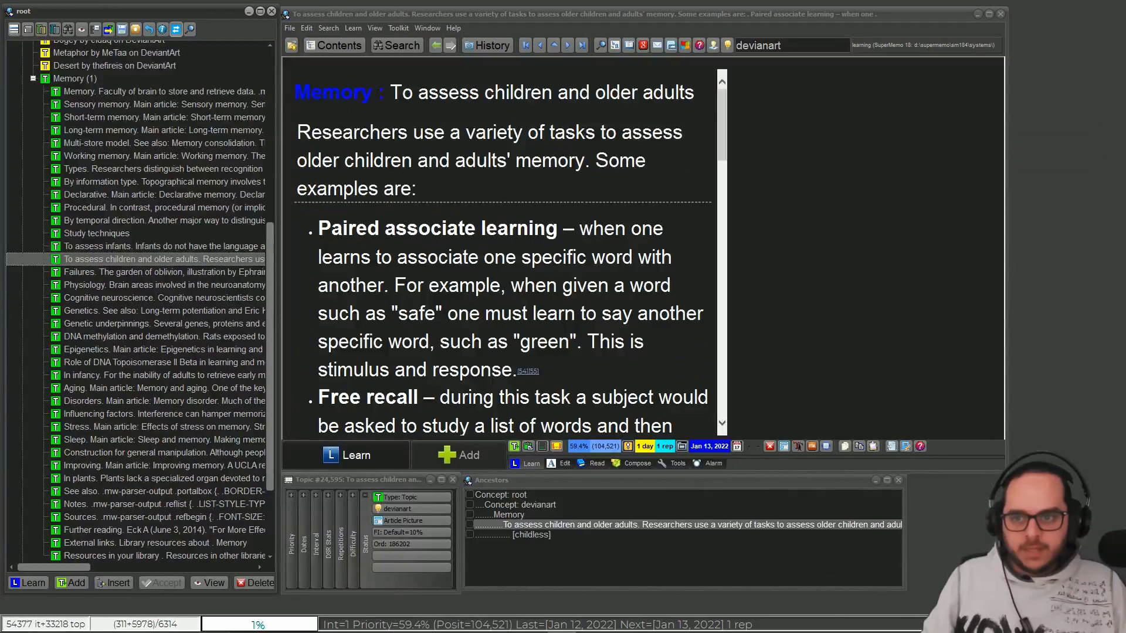
{"action": "left_click", "coordinate": [378, 94]}
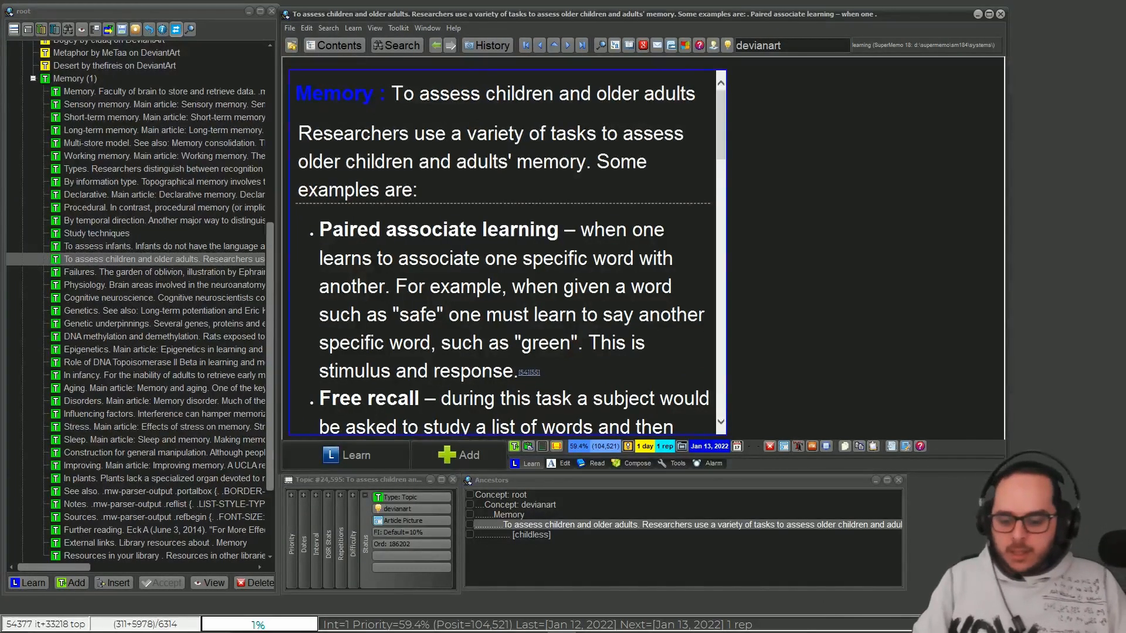
{"action": "key", "text": "Escape"}
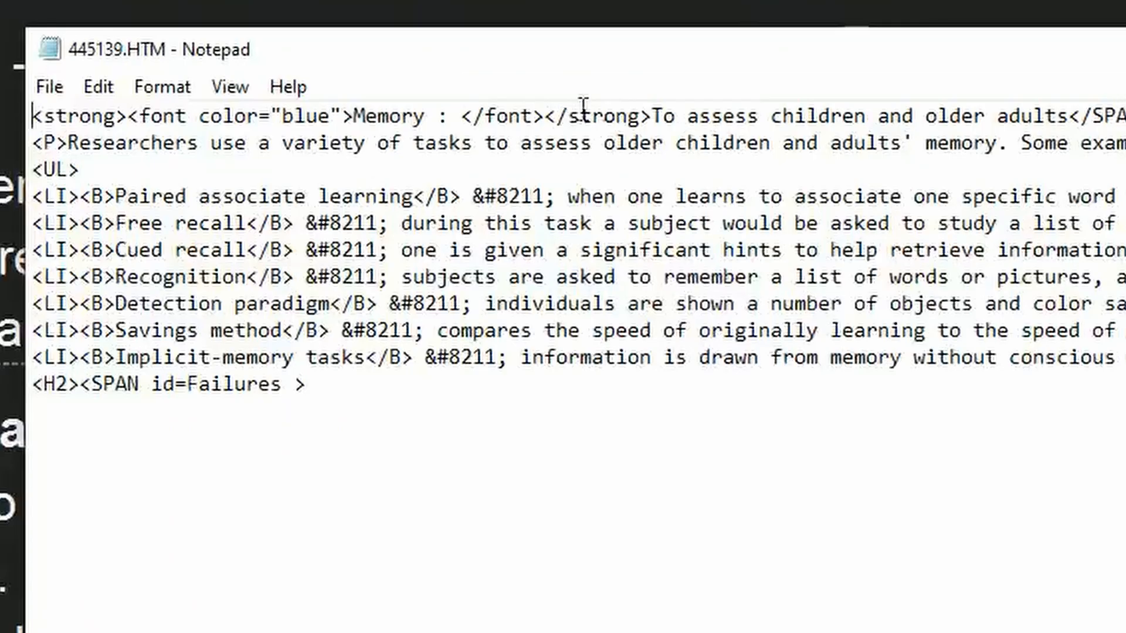
{"action": "left_click_drag", "start_coordinate": [656, 116], "coordinate": [116, 94]}
{"action": "key", "text": "ctrl+c"}
{"action": "left_click", "coordinate": [1095, 78]}
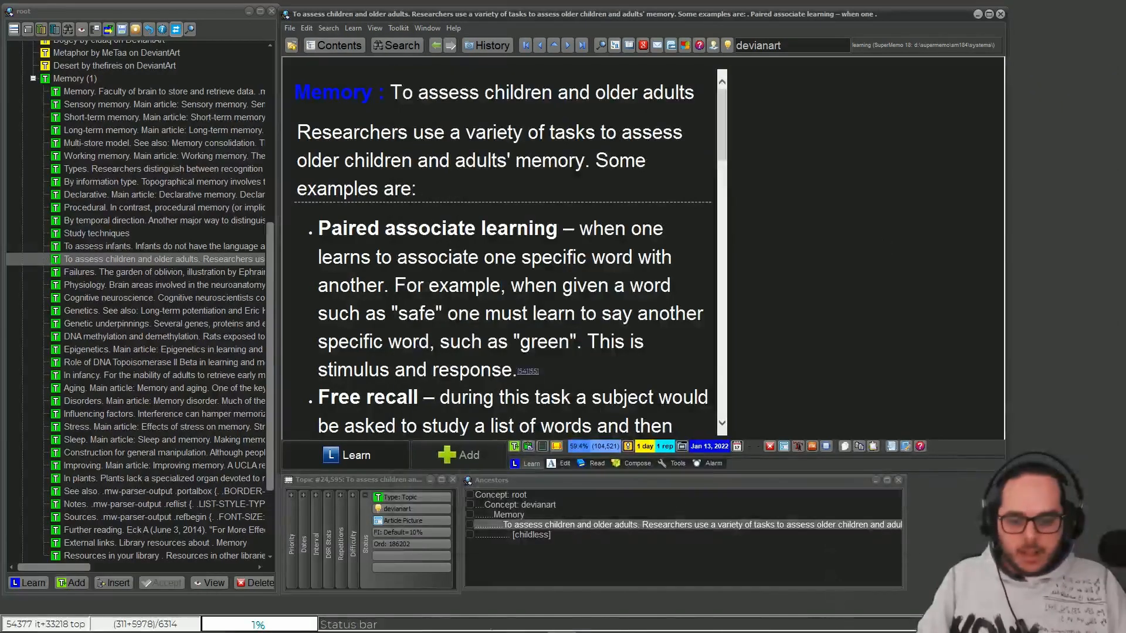
Step: In grepWin, switch to regex search and set the search pattern to <strong><font color="blue">[^<]+</font></strong>
{"action": "left_click", "coordinate": [625, 625]}
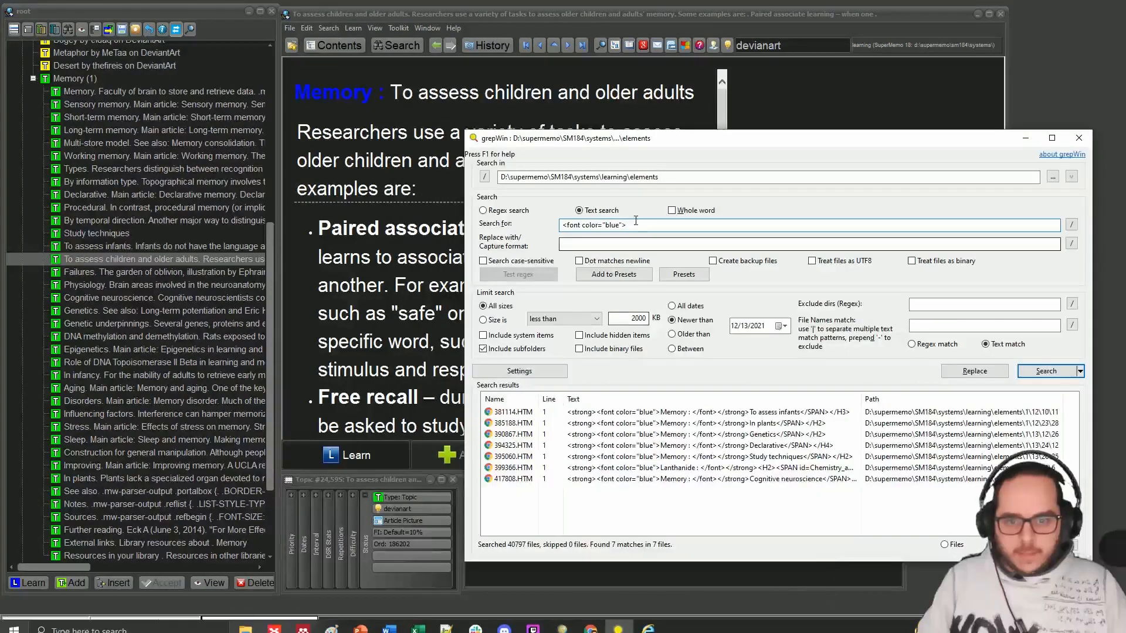
{"action": "left_click_drag", "start_coordinate": [635, 224], "coordinate": [543, 225]}
{"action": "key", "text": "ctrl+v"}
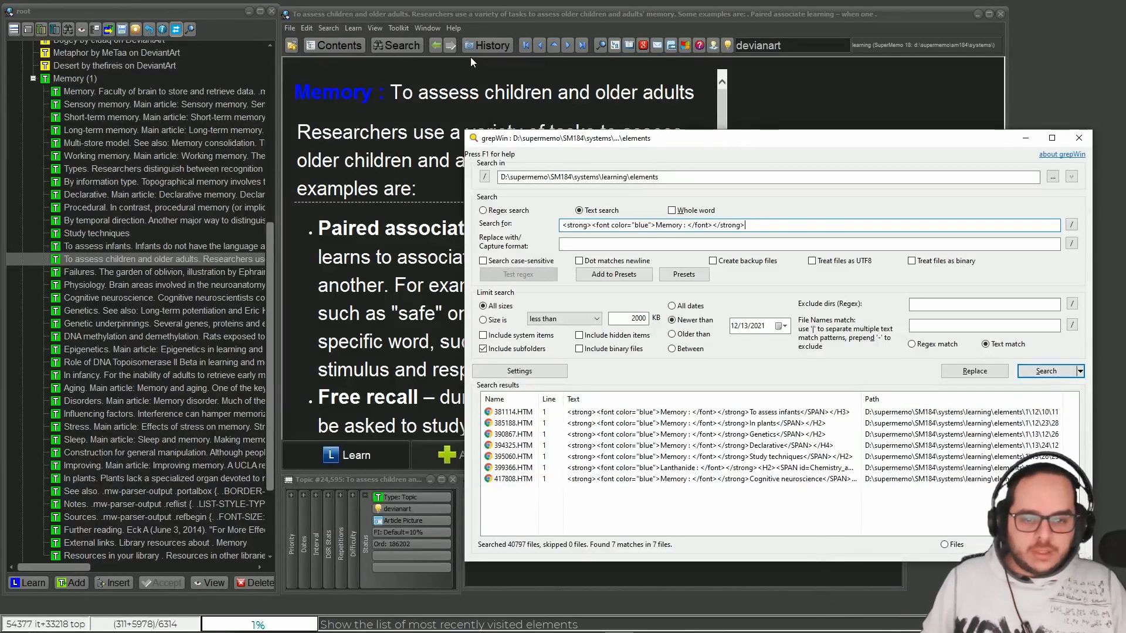
{"action": "left_click", "coordinate": [483, 209]}
{"action": "left_click_drag", "start_coordinate": [686, 227], "coordinate": [655, 225]}
{"action": "type", "text": "[^<]+"}
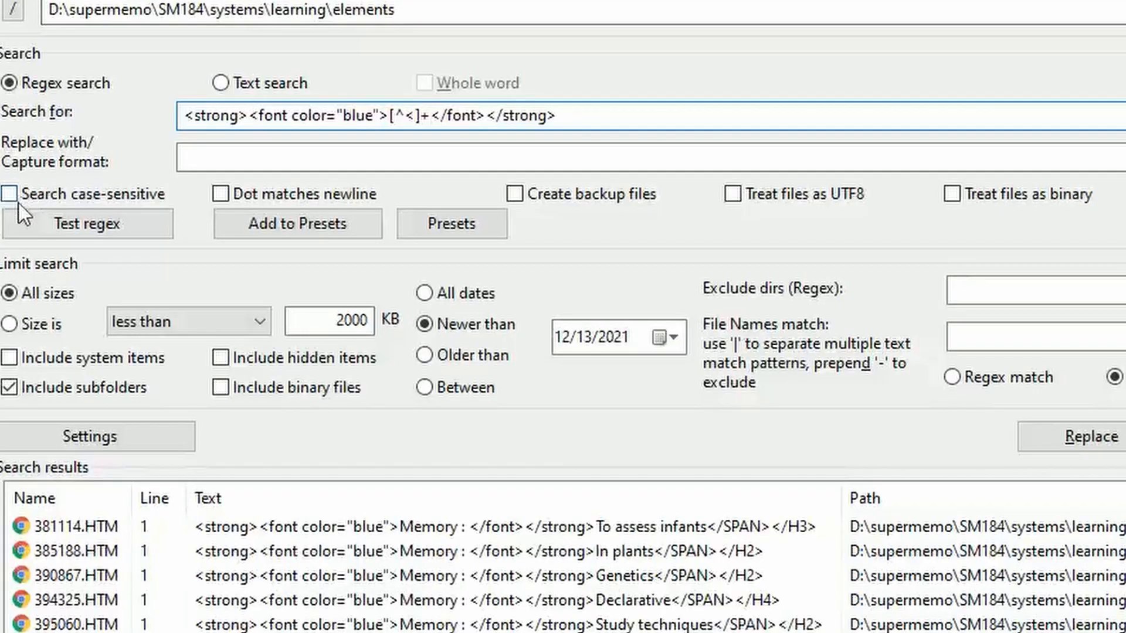
Step: Test the regex against the copied "Memory : " markup and escape the slashes in the closing font and strong tags
{"action": "left_click", "coordinate": [47, 230]}
{"action": "key", "text": "ctrl+v"}
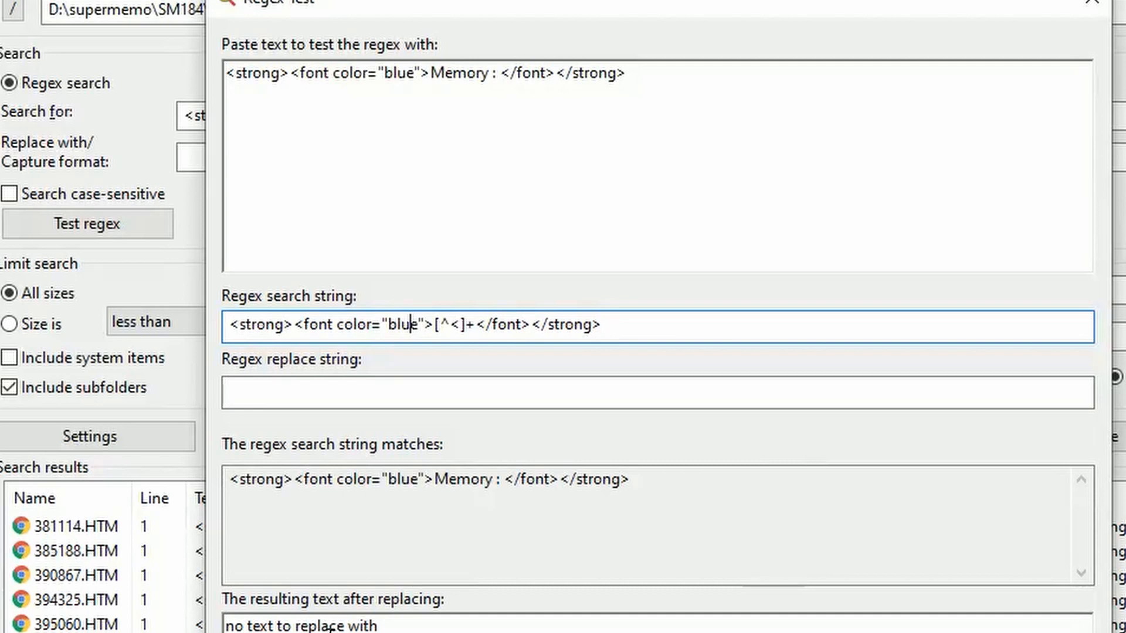
{"action": "left_click", "coordinate": [486, 325]}
{"action": "type", "text": "\\"}
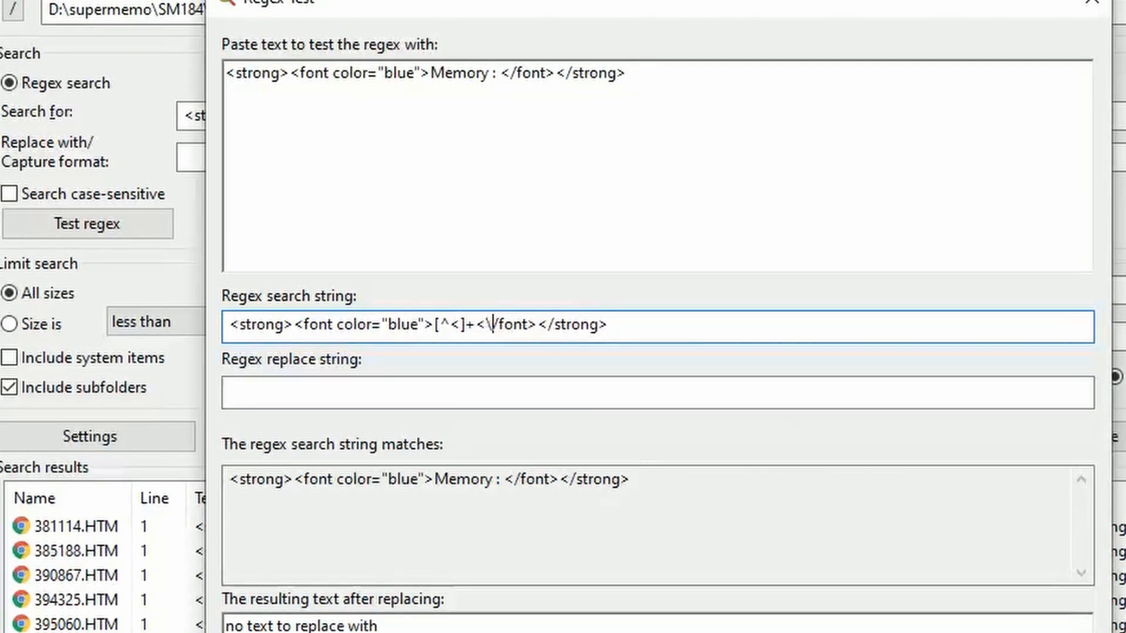
{"action": "left_click", "coordinate": [544, 314]}
{"action": "type", "text": "\\"}
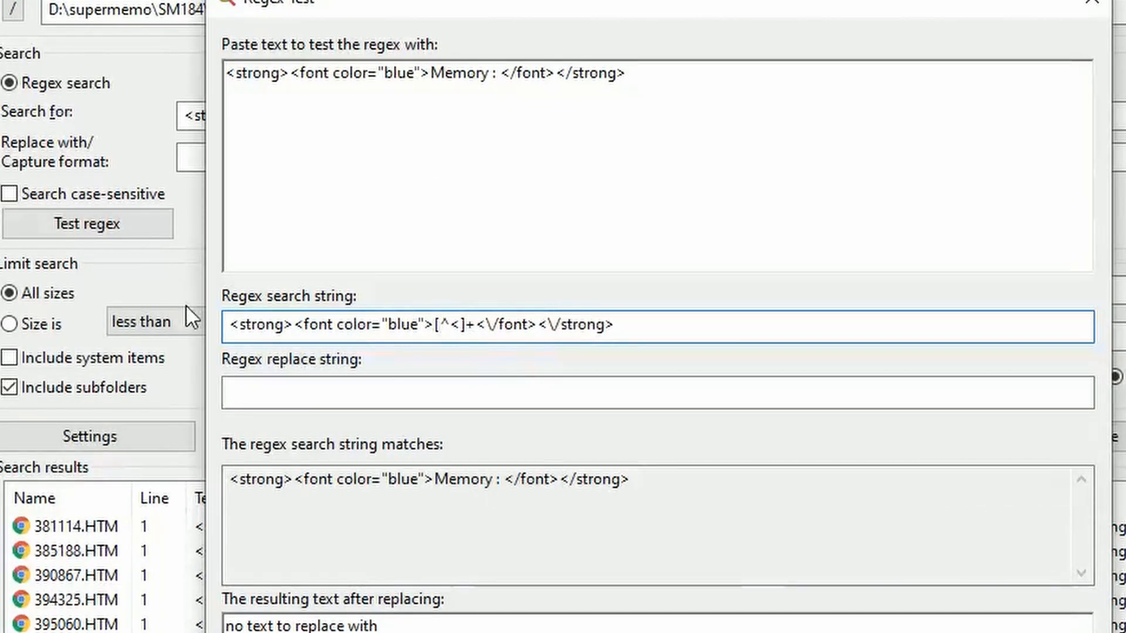
{"action": "left_click_drag", "start_coordinate": [236, 324], "coordinate": [785, 308]}
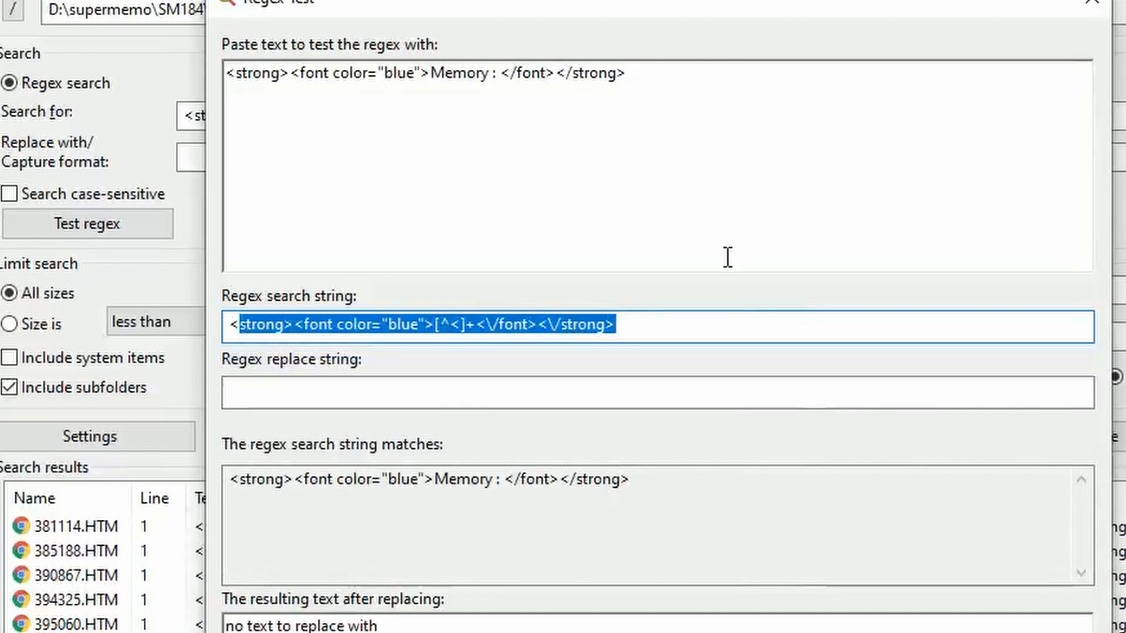
{"action": "left_click", "coordinate": [658, 100]}
{"action": "left_click_drag", "start_coordinate": [631, 73], "coordinate": [213, 59]}
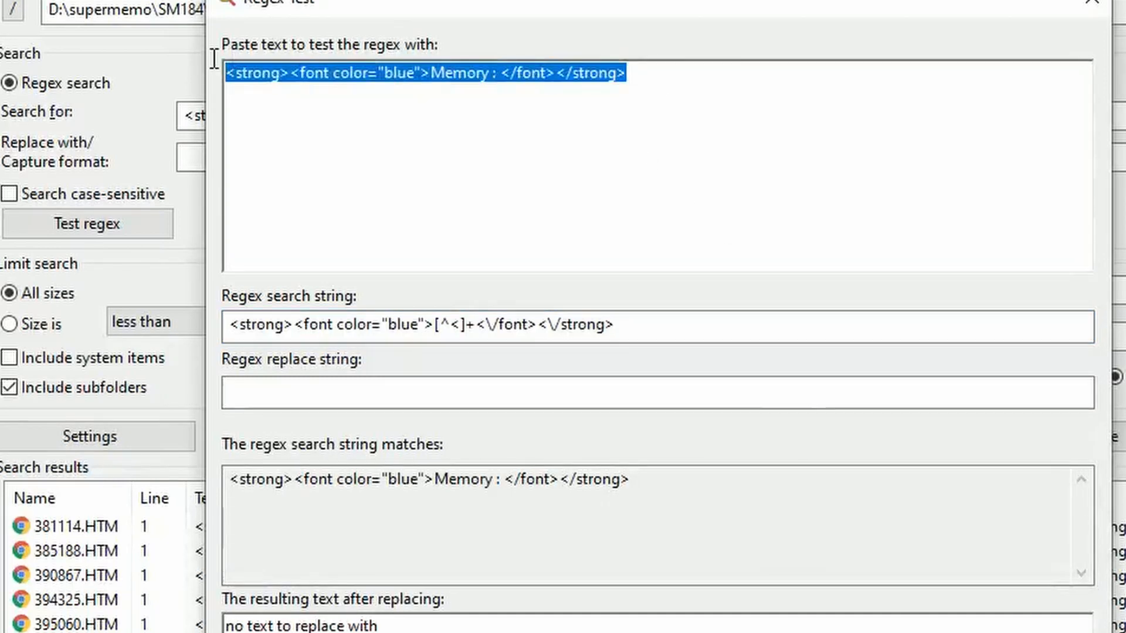
{"action": "left_click_drag", "start_coordinate": [378, 626], "coordinate": [189, 601]}
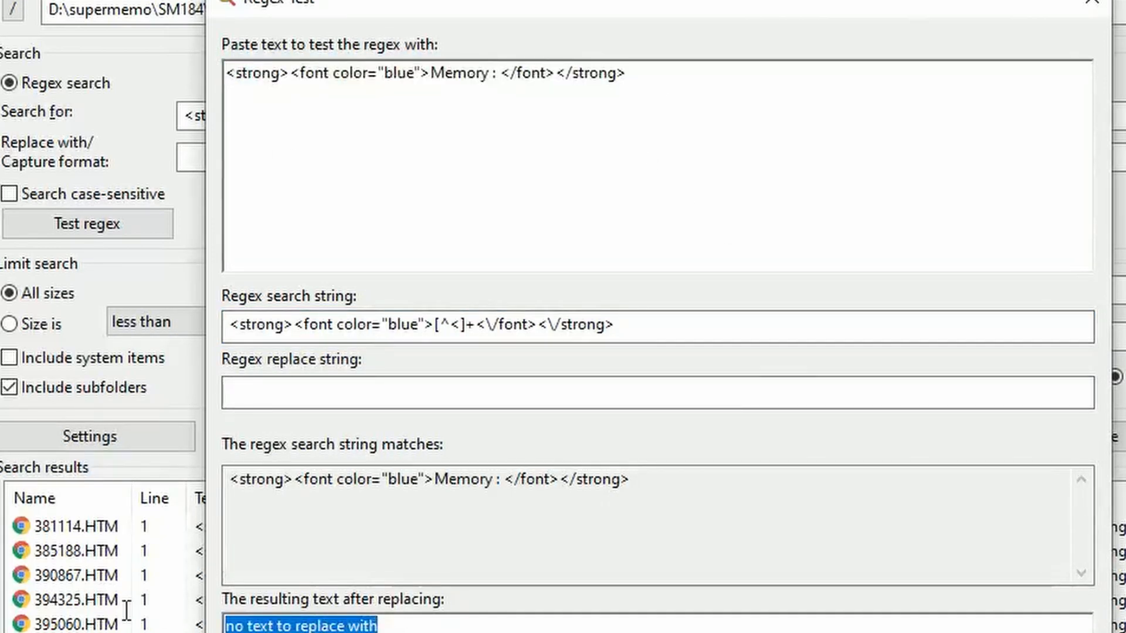